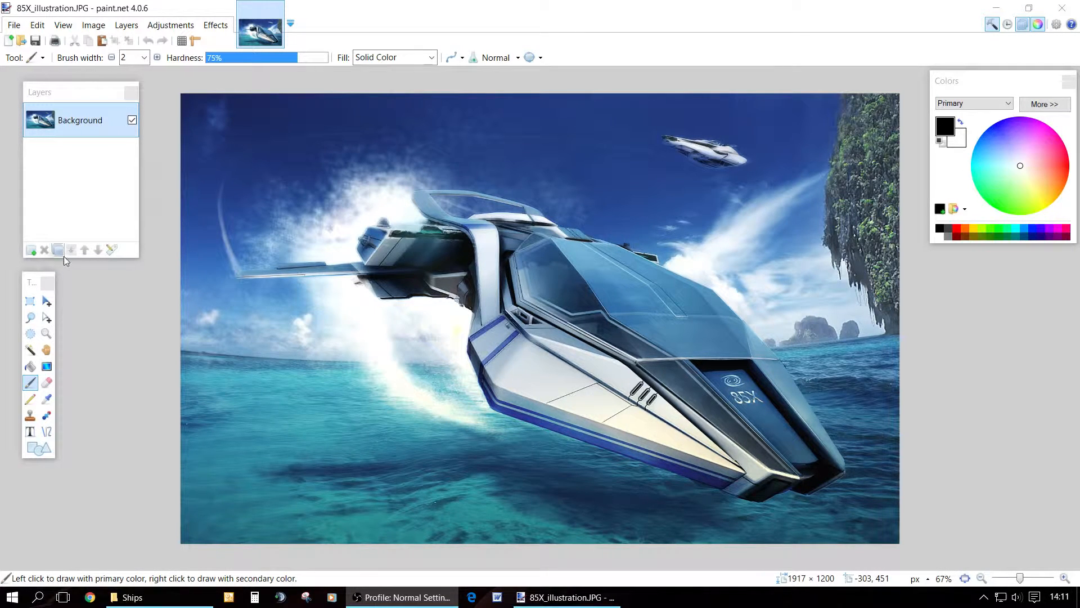
- Add a new layer above the background and set the Text tool's font to Stencil
click(31, 251)
click(32, 251)
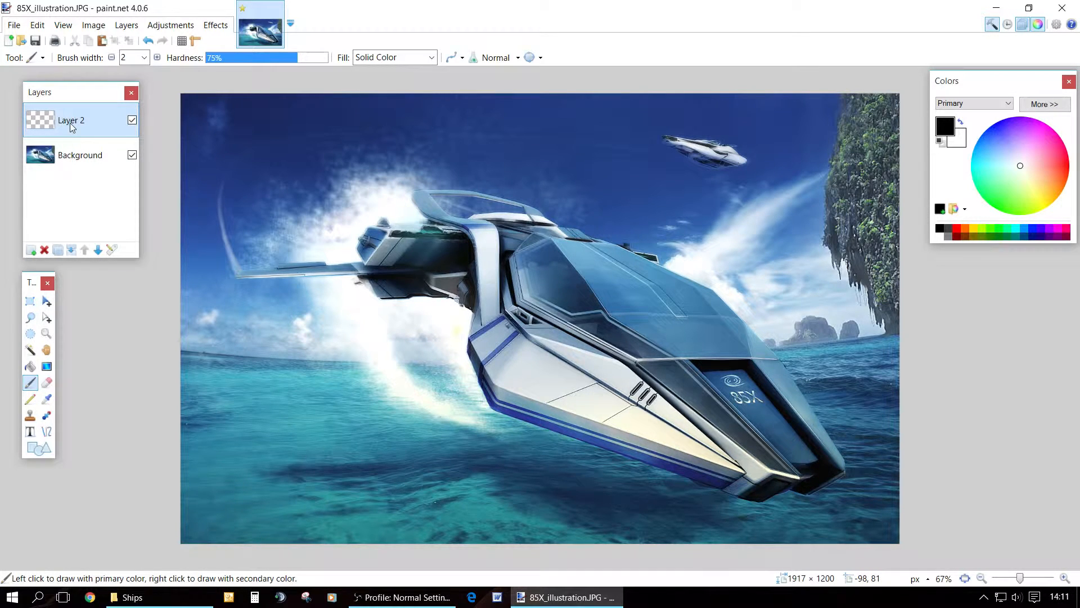
click(30, 432)
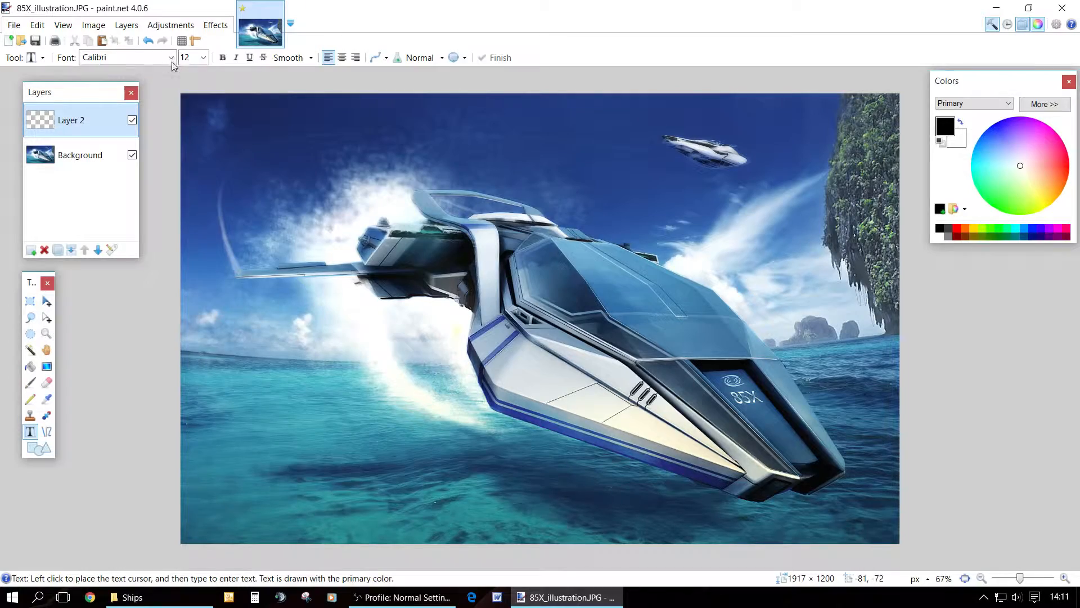
click(171, 57)
drag(284, 92, 300, 415)
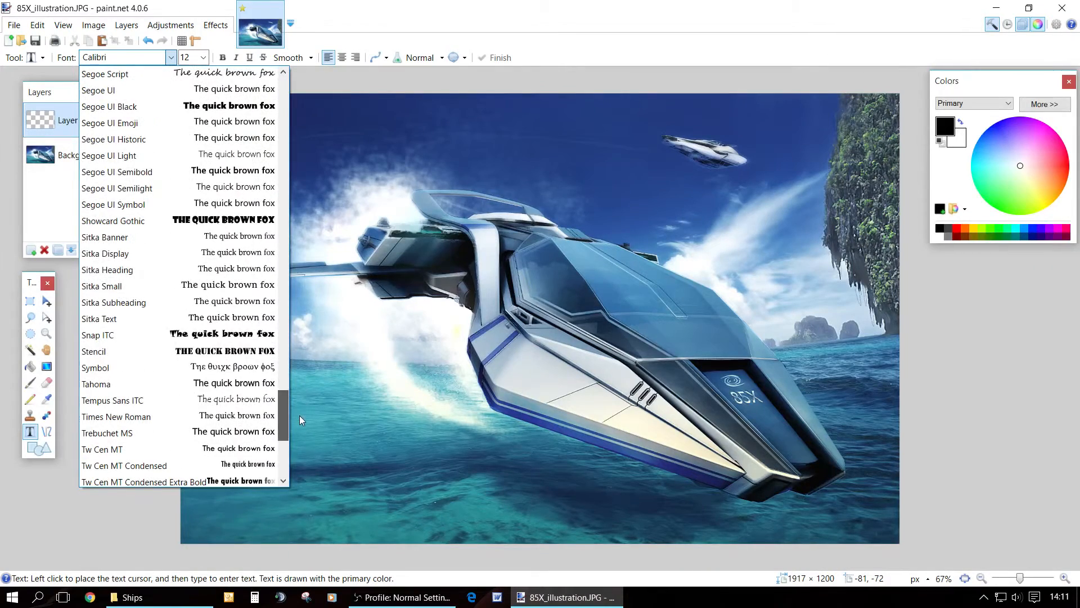
click(114, 353)
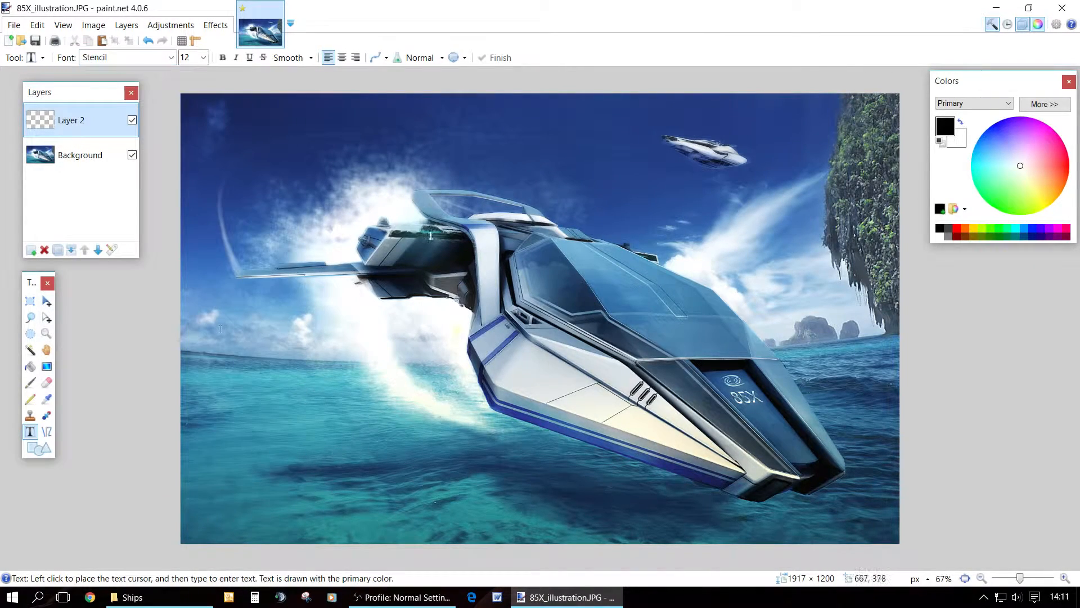
- Place the text "CREATING THUMBNAILS WITH PAINT.NET" on four lines in the image's upper-left area, one word per line
click(240, 157)
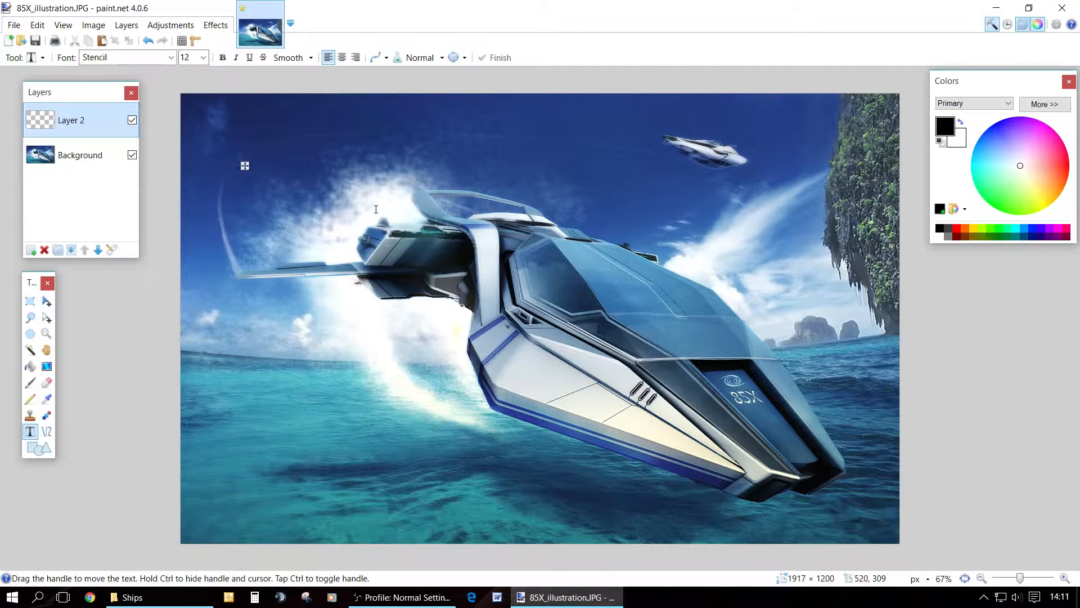
text(CREATING)
key(Return)
text(THUMBNAILS)
key(Return)
text(WITH)
key(Return)
text(PAINT)
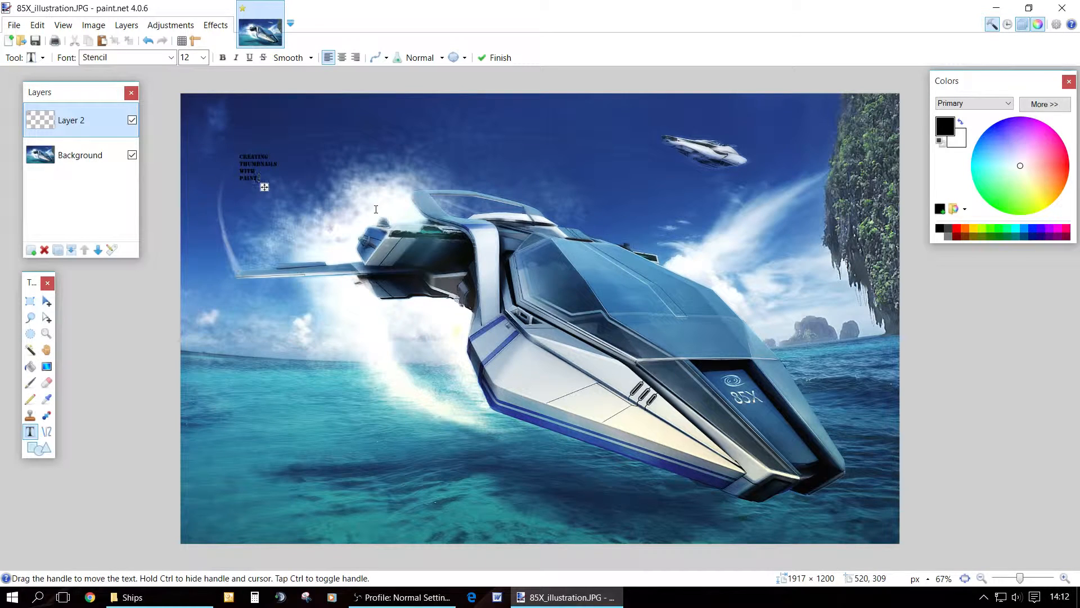
text(.NET)
- Set the color of the text to white
drag(1020, 582, 1000, 582)
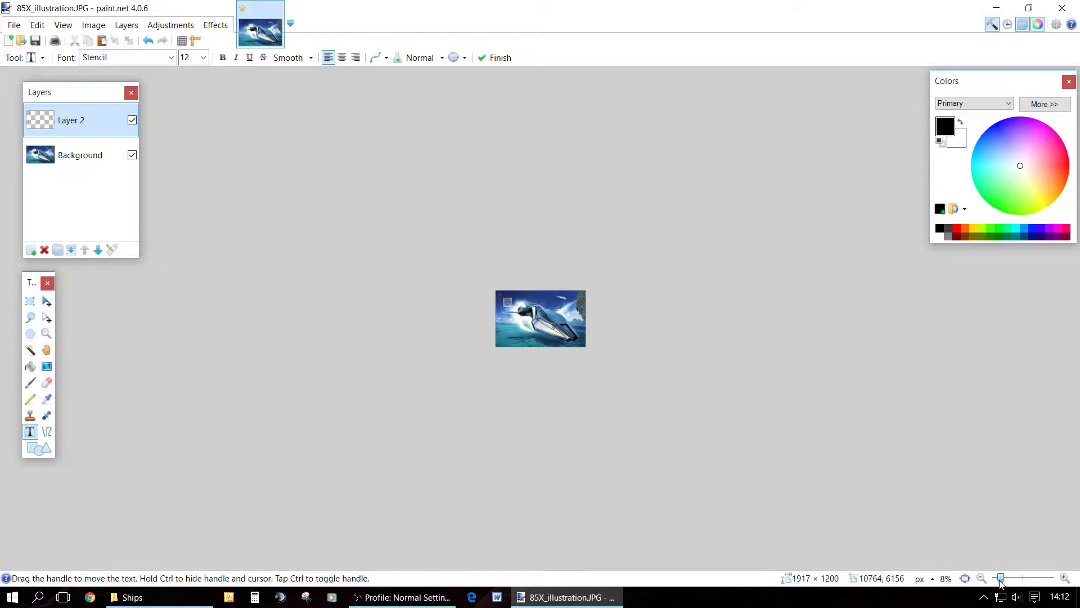
drag(1000, 580, 1001, 580)
drag(1019, 580, 1020, 582)
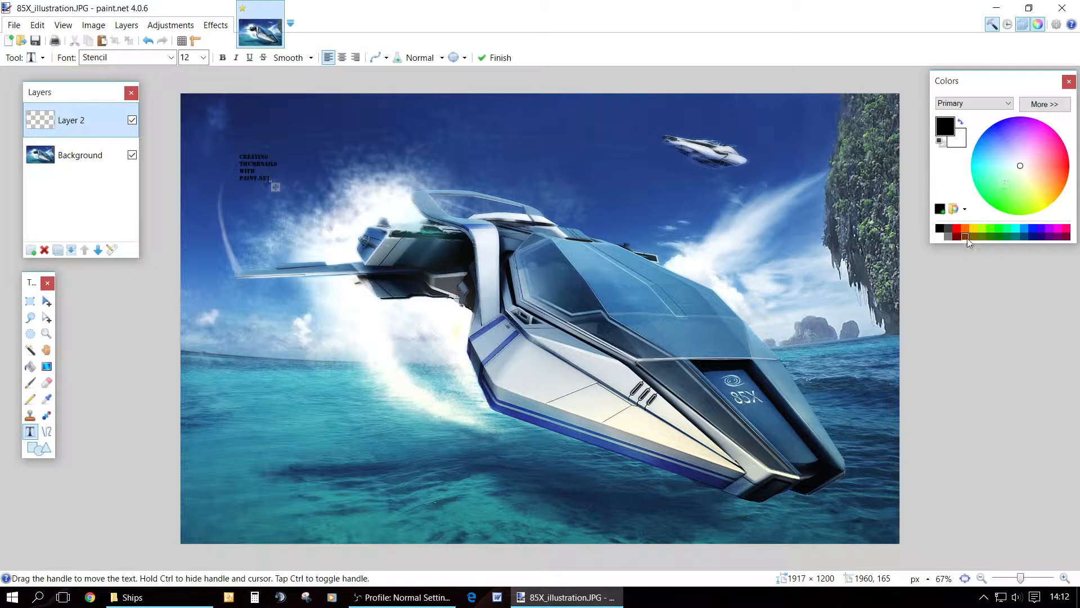
click(939, 238)
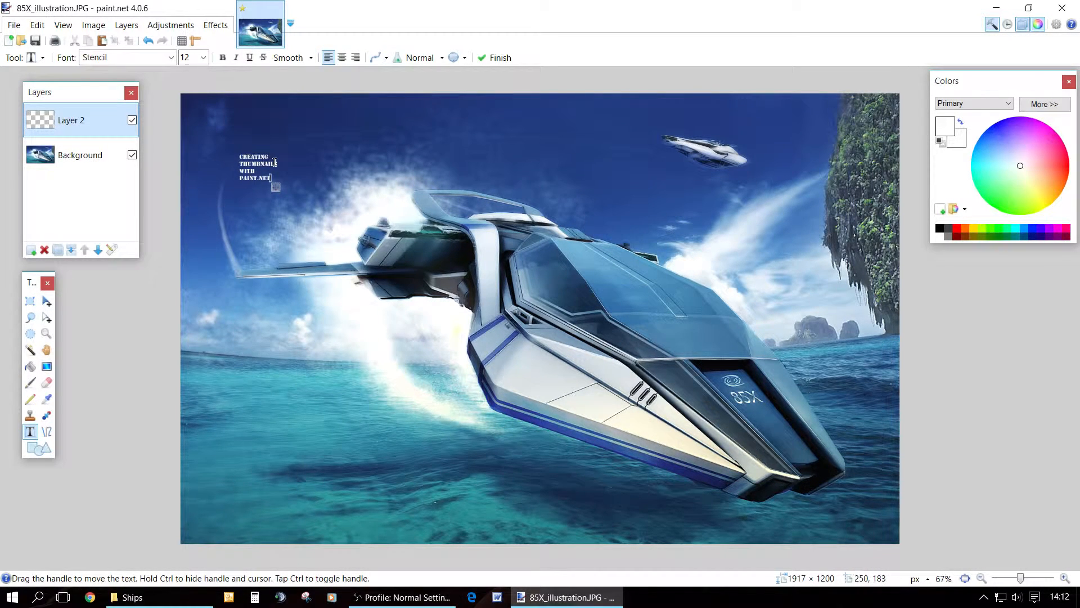
- Set the text size to 144 and move the text block close to the image's upper-left corner
click(203, 57)
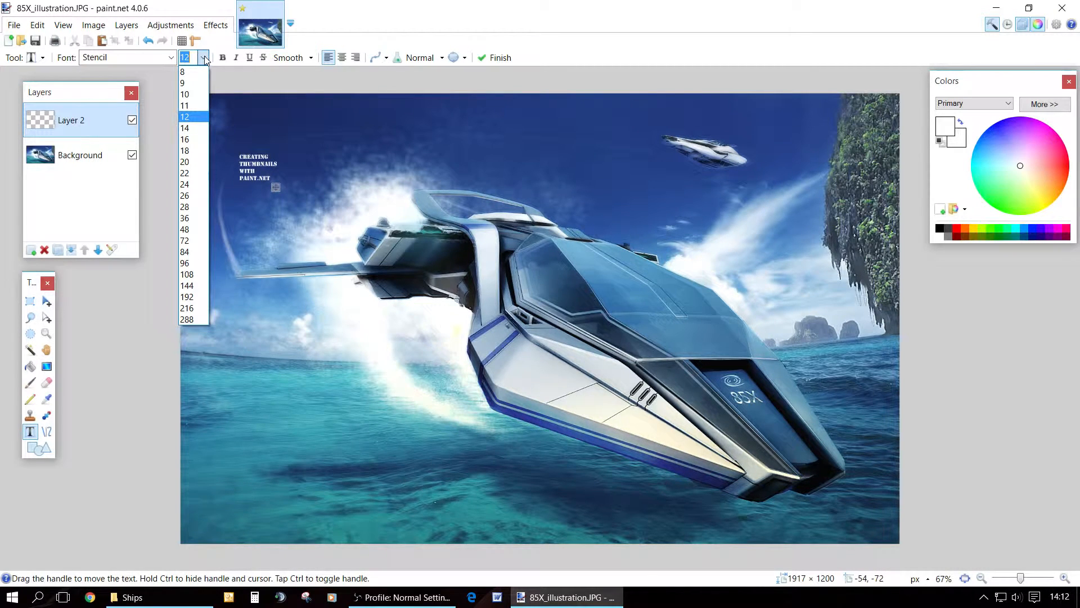
click(197, 274)
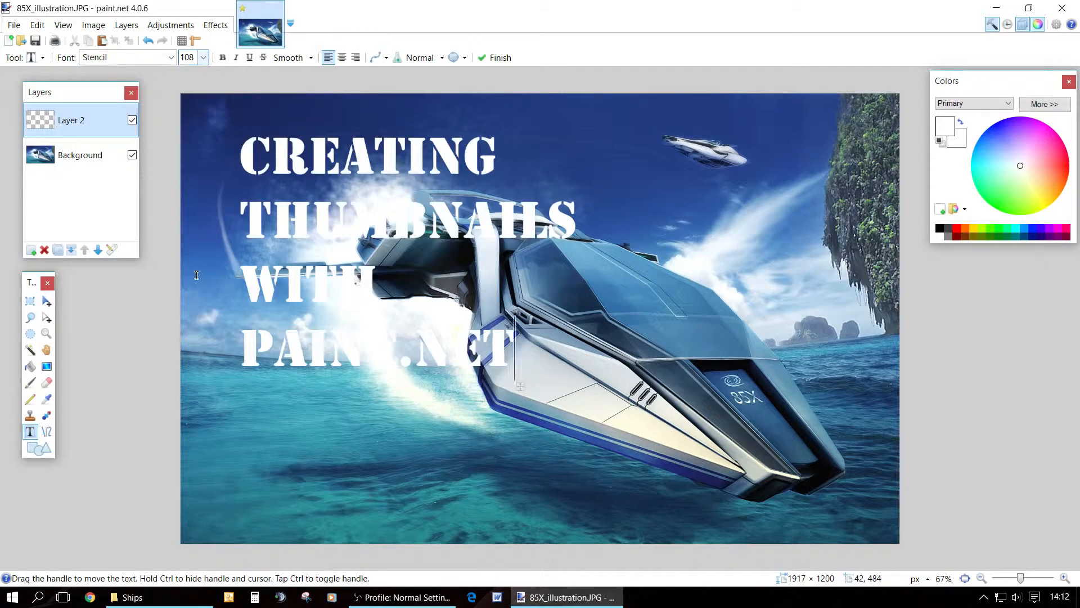
click(203, 58)
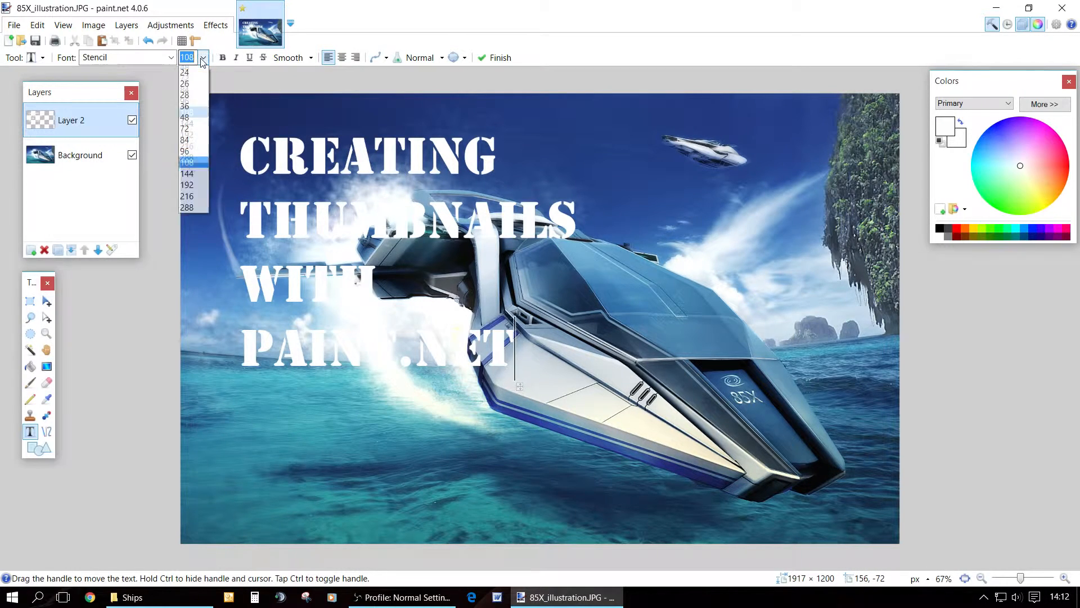
click(195, 286)
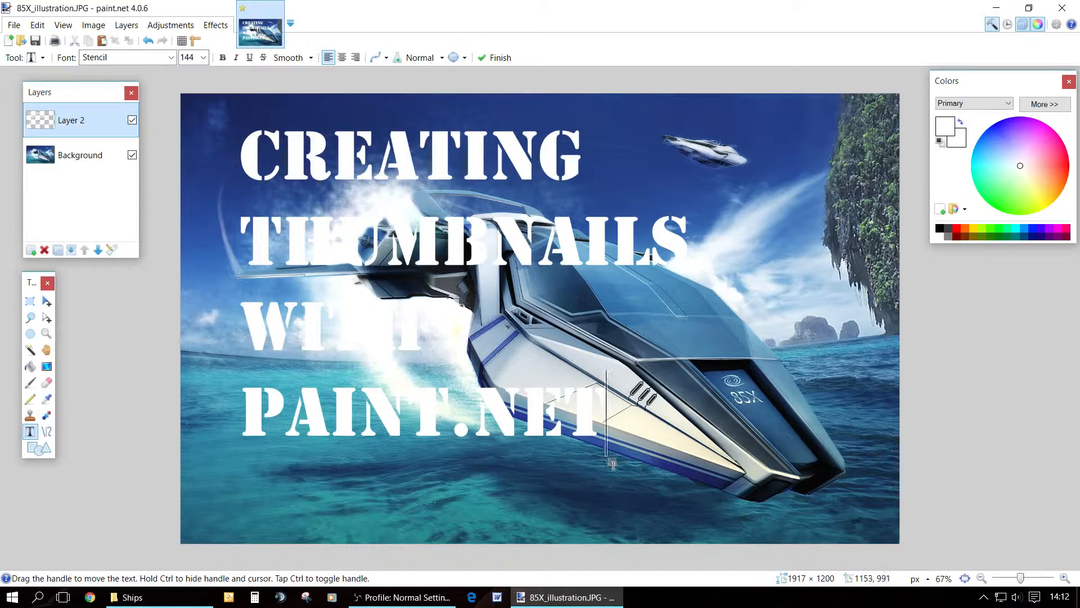
drag(610, 461, 561, 437)
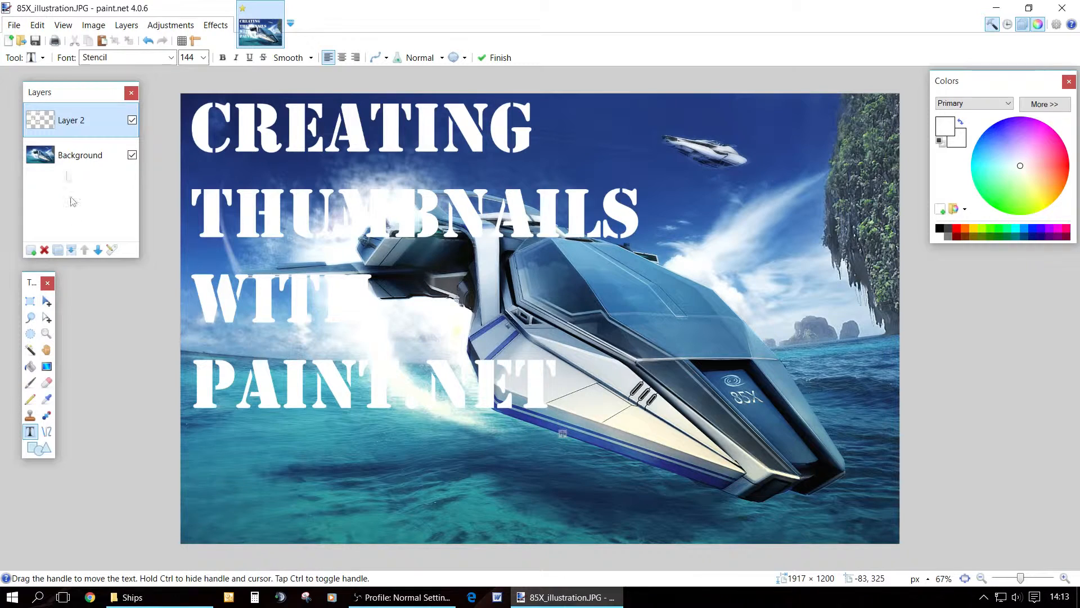
- Duplicate the white text layer
click(58, 250)
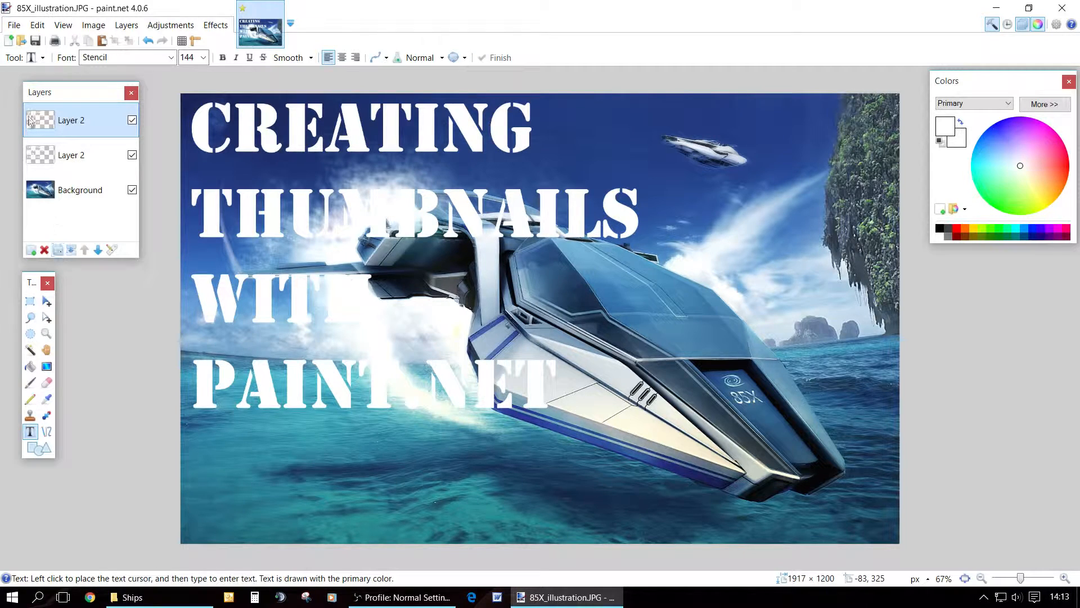
click(48, 153)
click(61, 123)
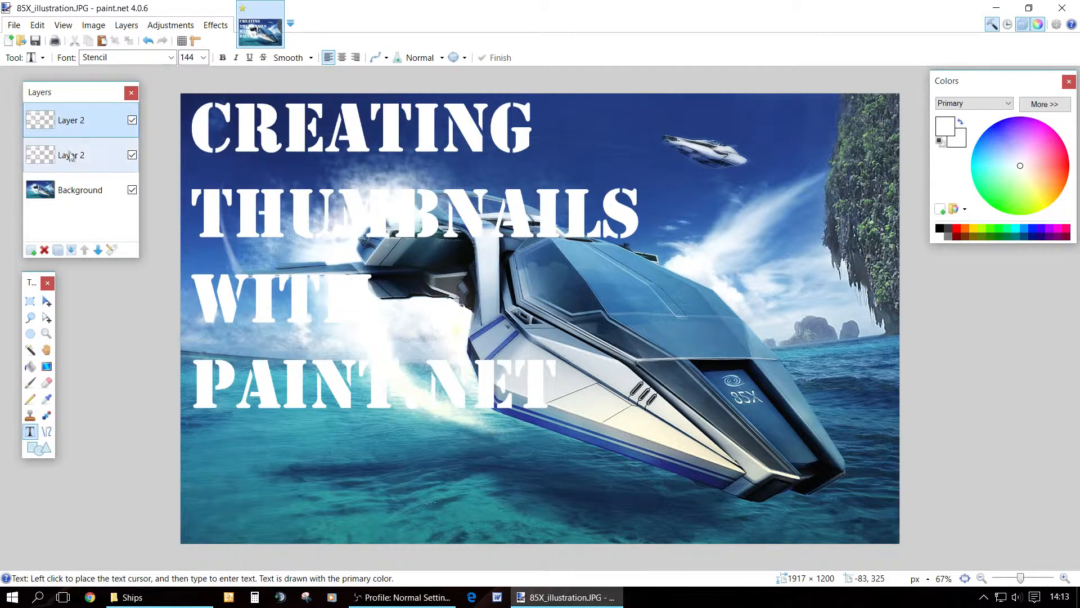
- Compare the two text layers by hiding and showing each one over the background
click(71, 157)
click(132, 155)
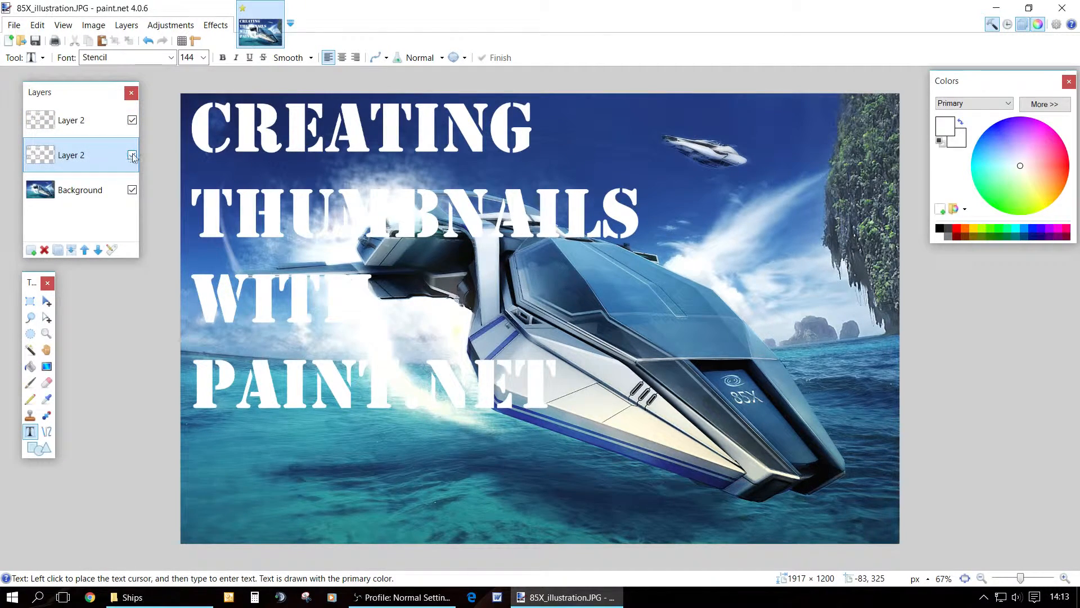
click(80, 190)
click(131, 120)
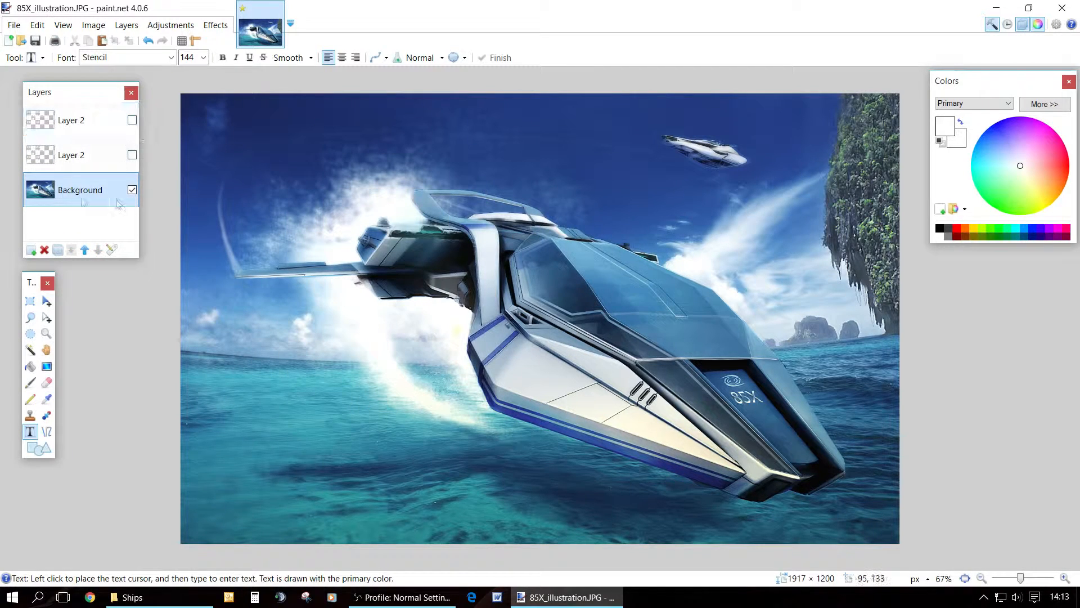
click(131, 155)
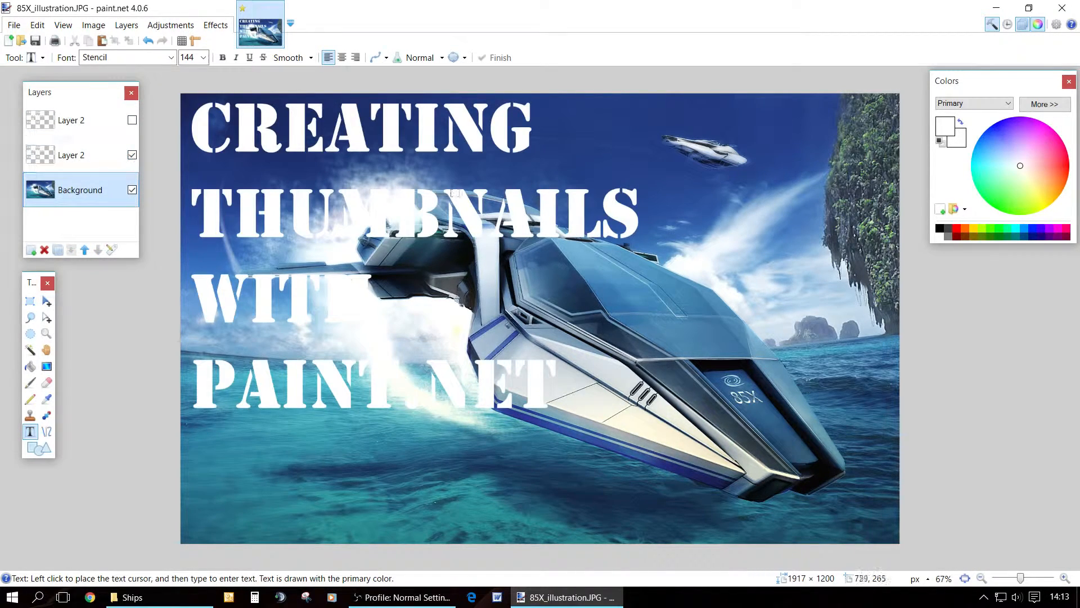
click(133, 155)
click(133, 120)
click(132, 155)
- Invert the colors of the lower text layer and move the white text layer beneath it
click(100, 161)
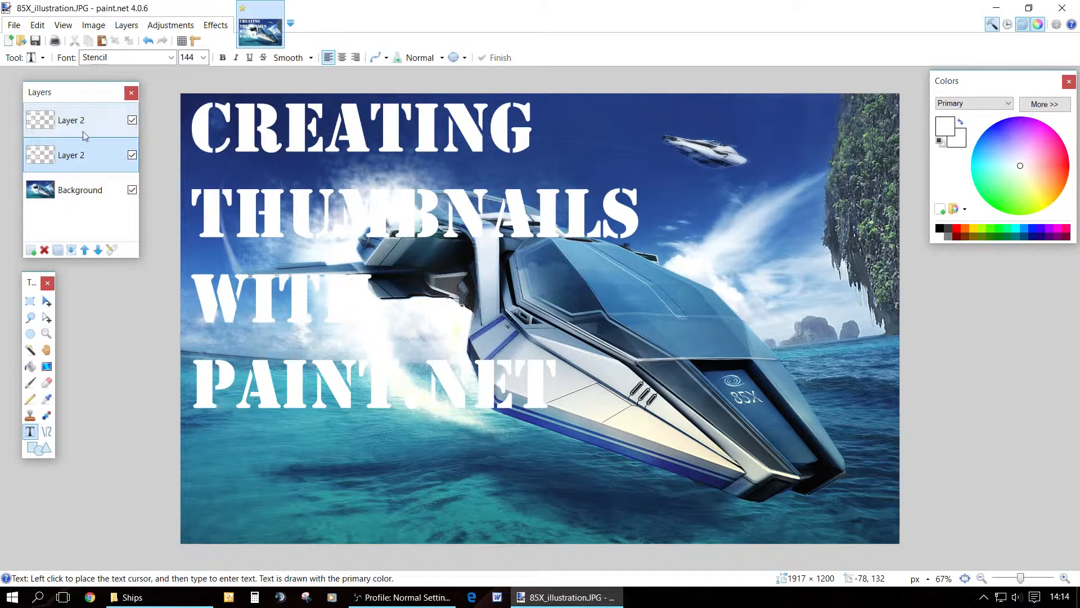
click(179, 28)
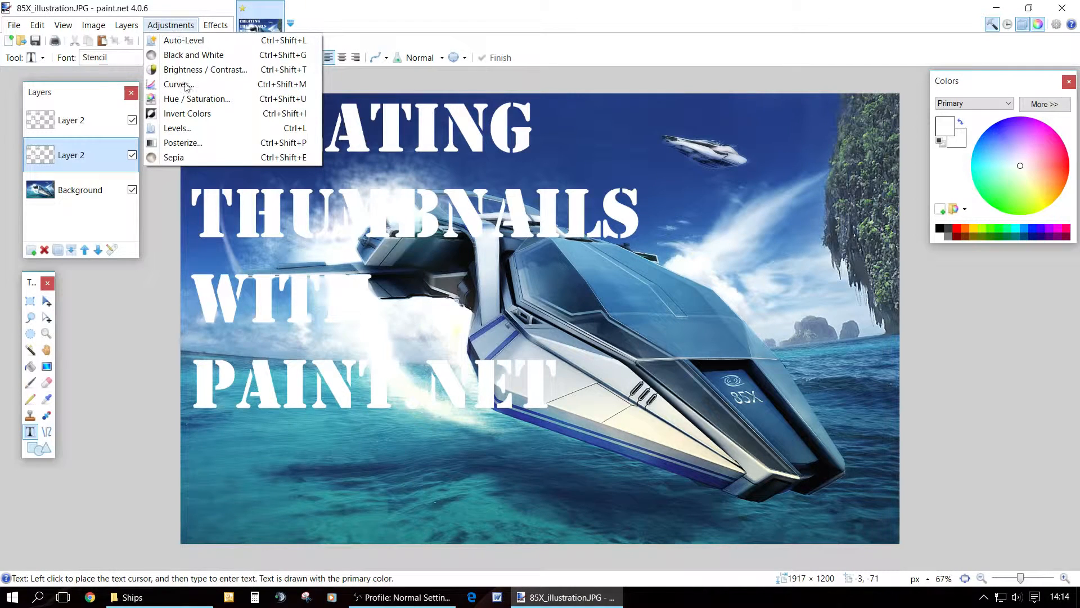
click(191, 114)
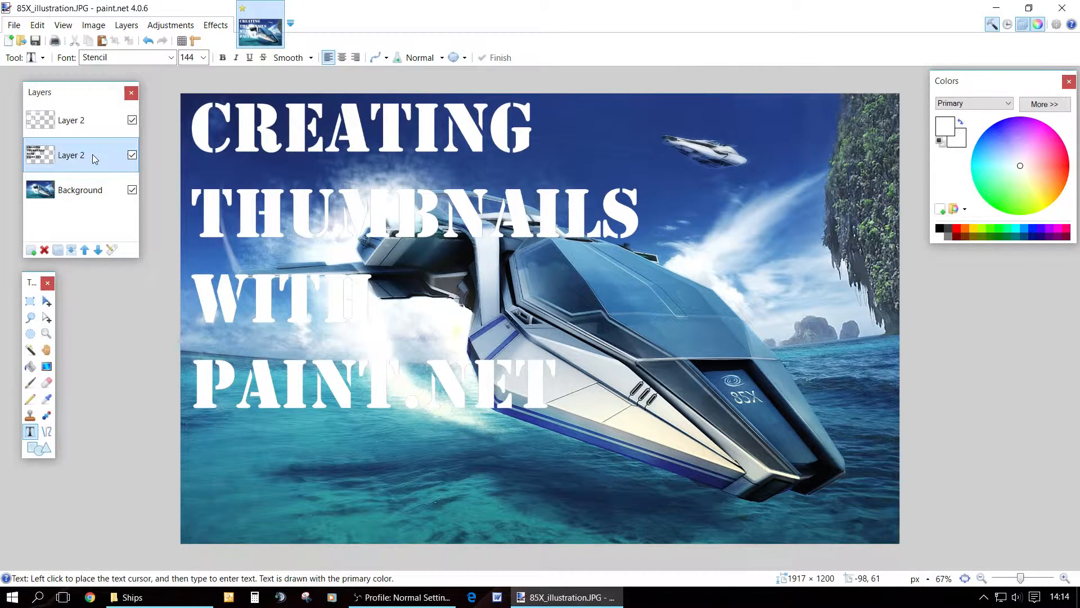
click(89, 126)
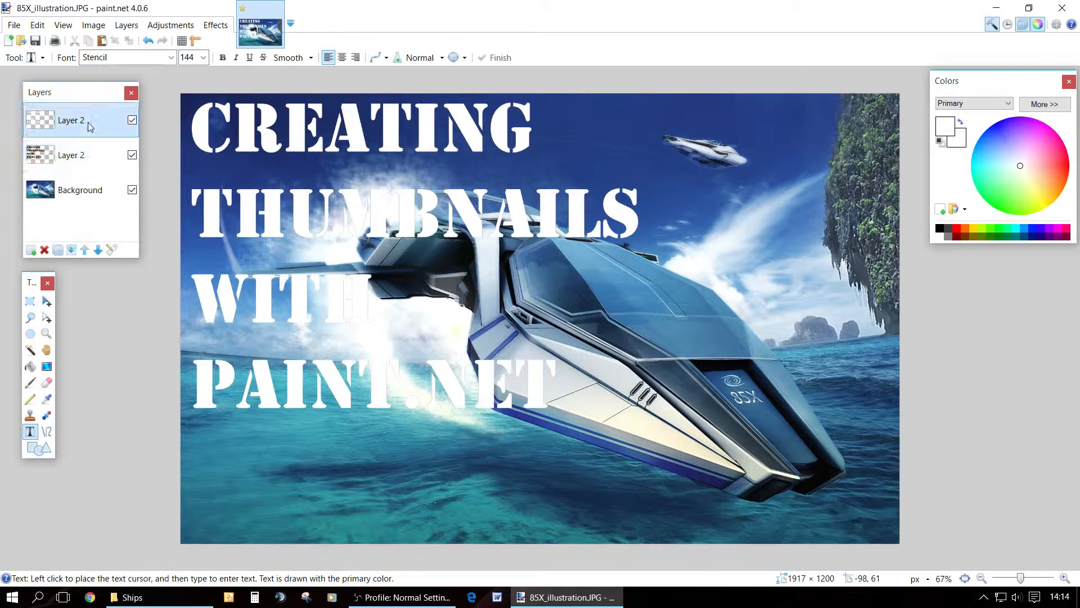
click(98, 251)
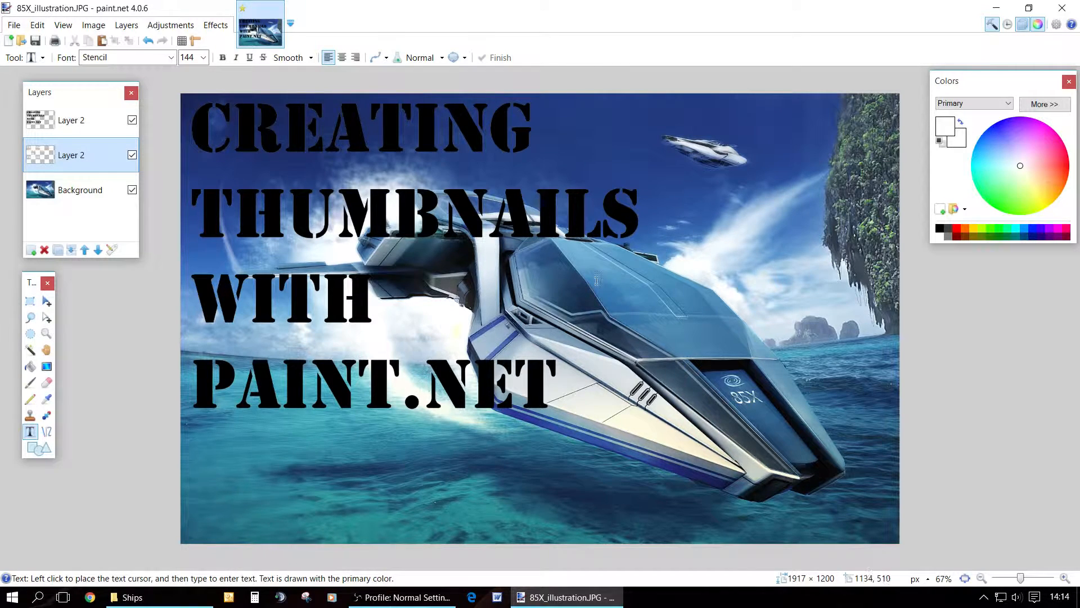
click(73, 125)
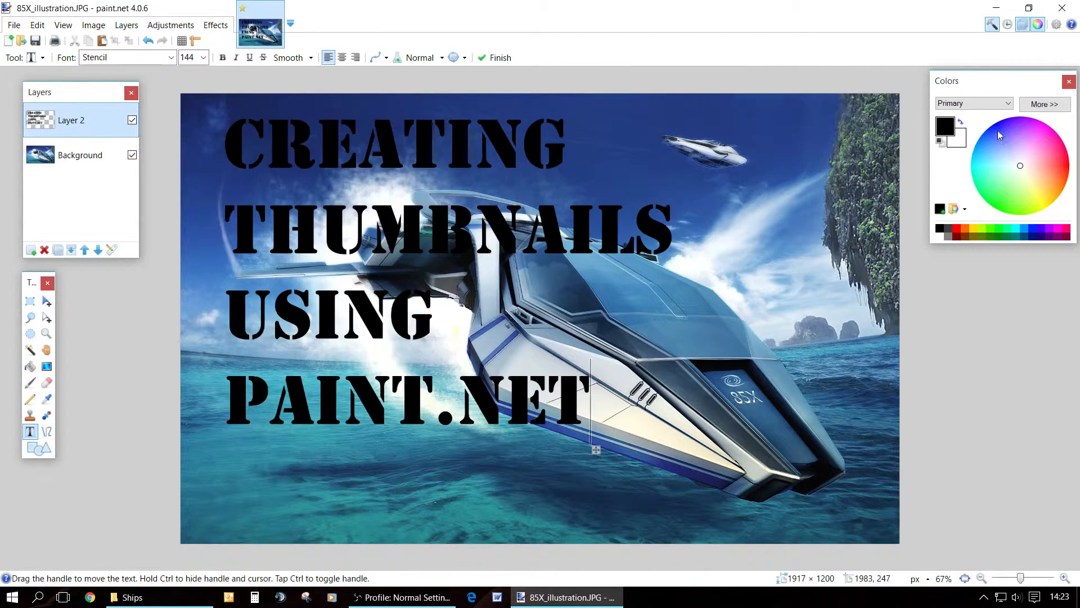
- Recolor the "CREATING THUMBNAILS USING PAINT.NET" text bright green and move it closer to the image's upper-left corner
click(995, 130)
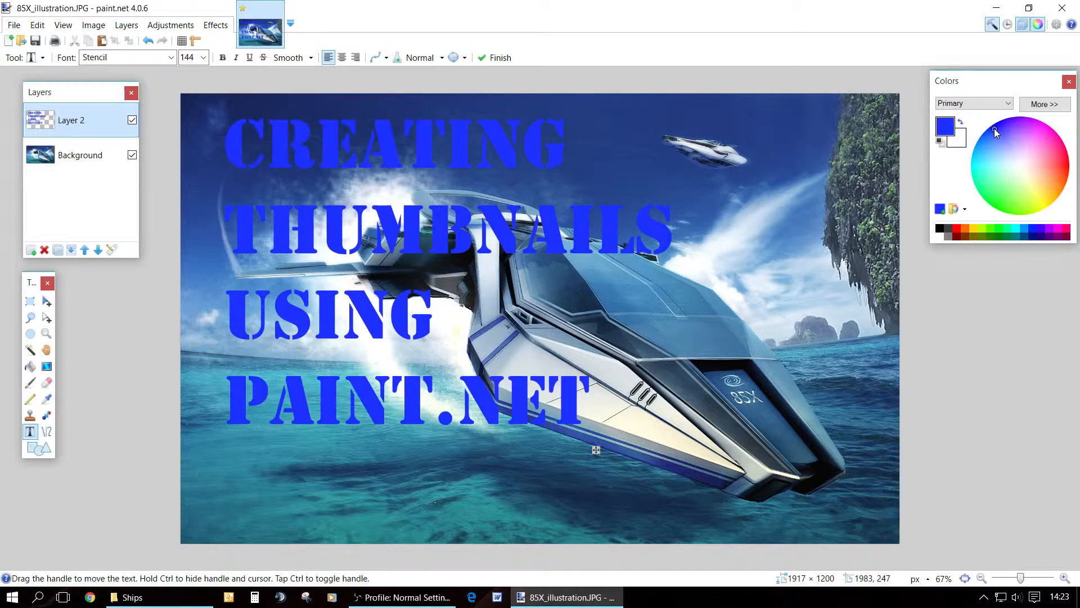
click(996, 201)
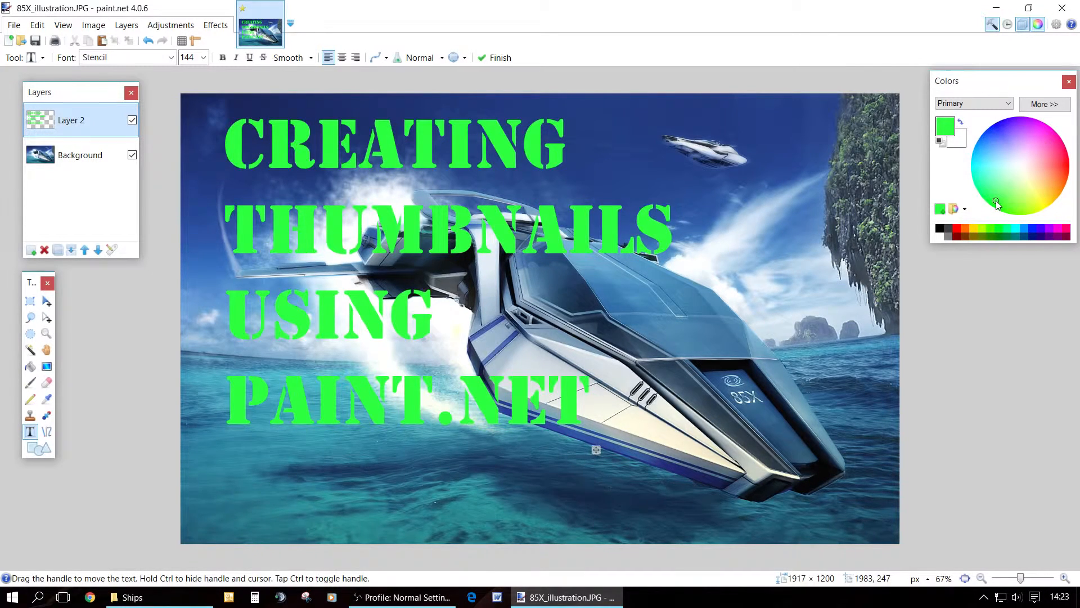
drag(598, 452, 571, 442)
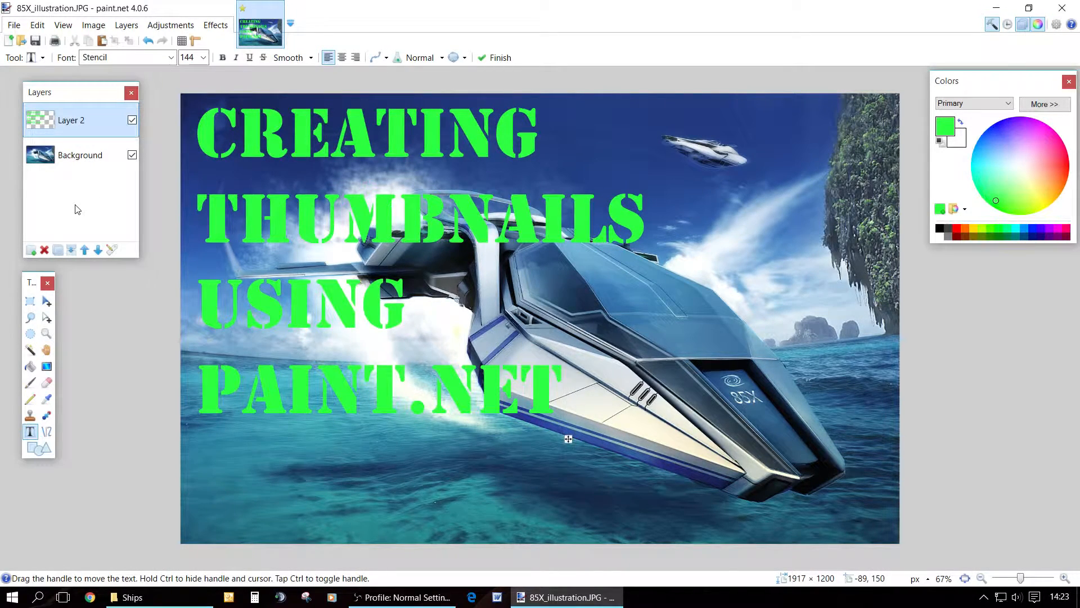
- Create a color-inverted duplicate of the green text layer and place it beneath the green text
click(58, 250)
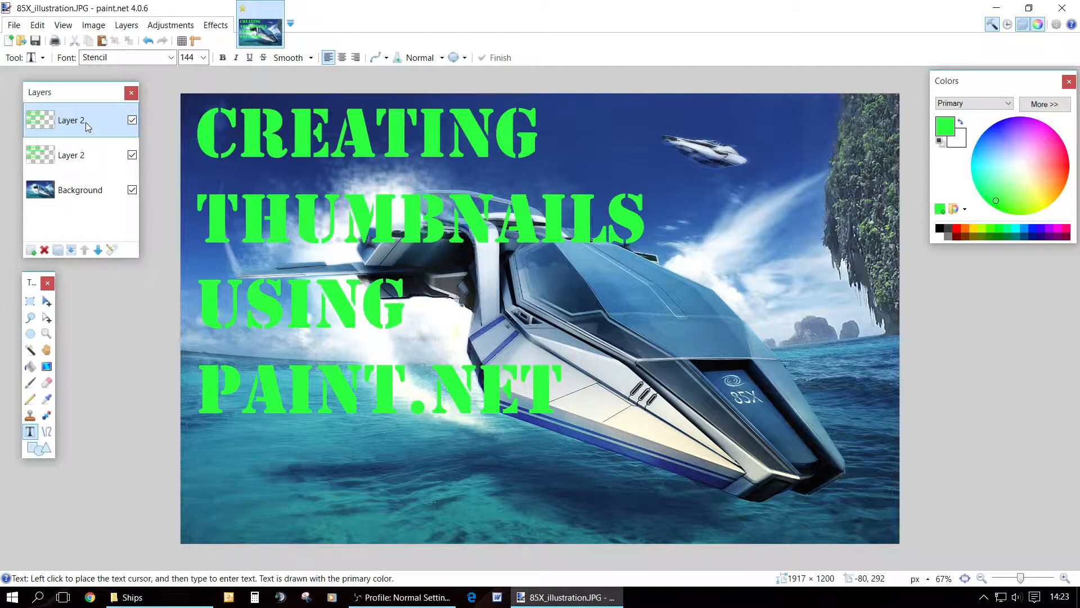
click(171, 26)
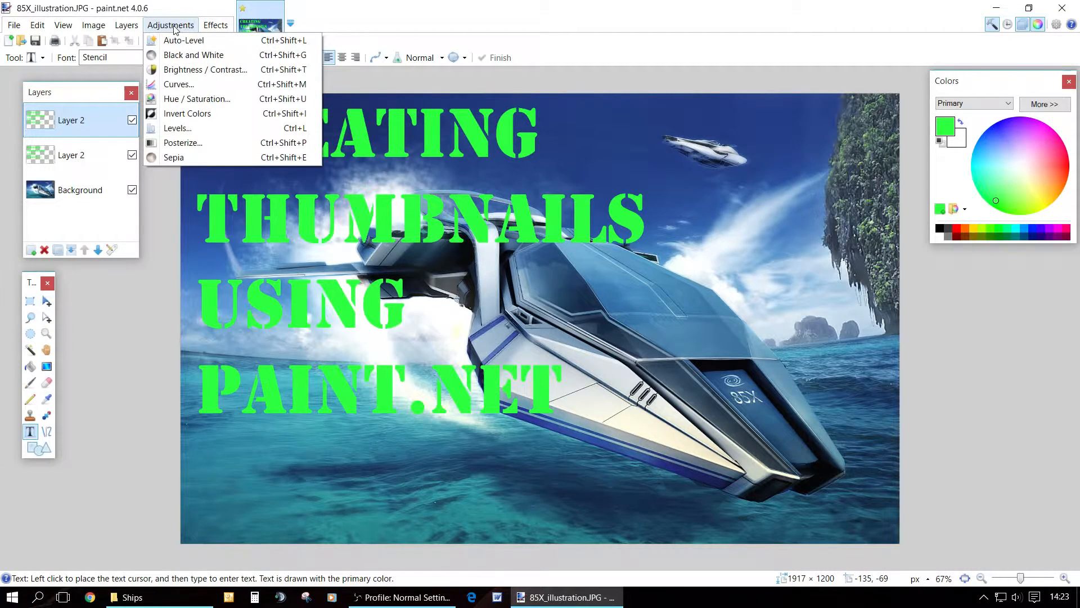
click(187, 114)
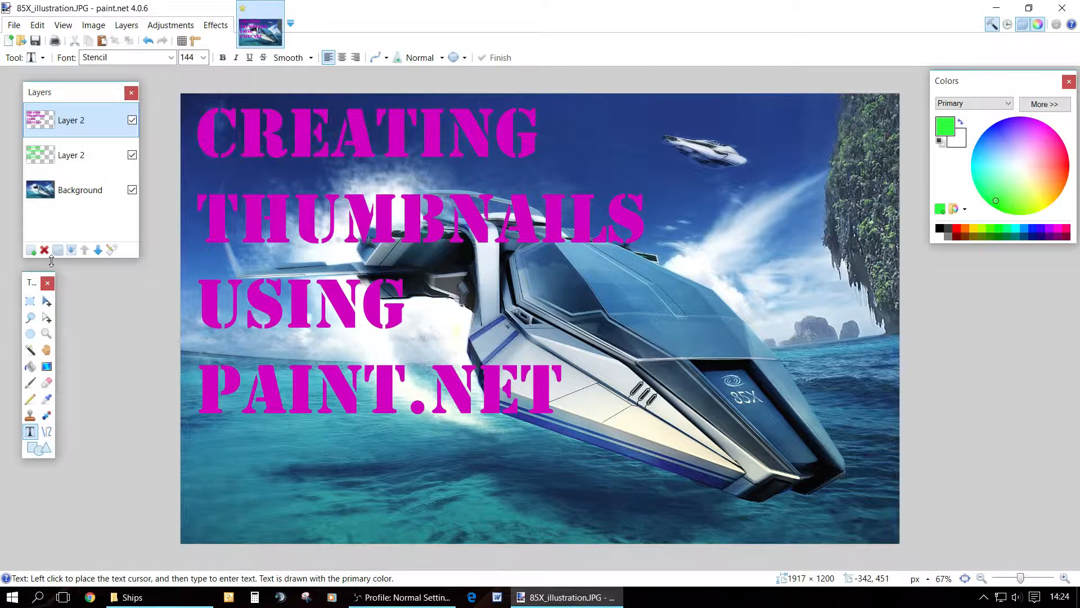
click(73, 155)
click(85, 250)
- Apply a Gaussian Blur with radius 20 to the magenta text layer beneath the green text
click(83, 153)
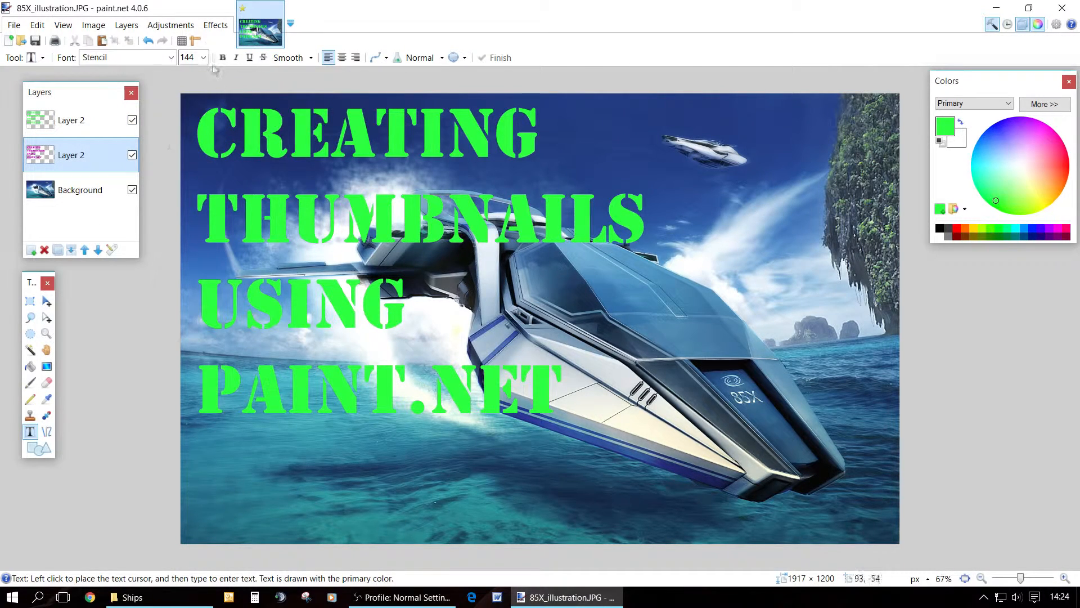
click(171, 24)
mouse_move(213, 31)
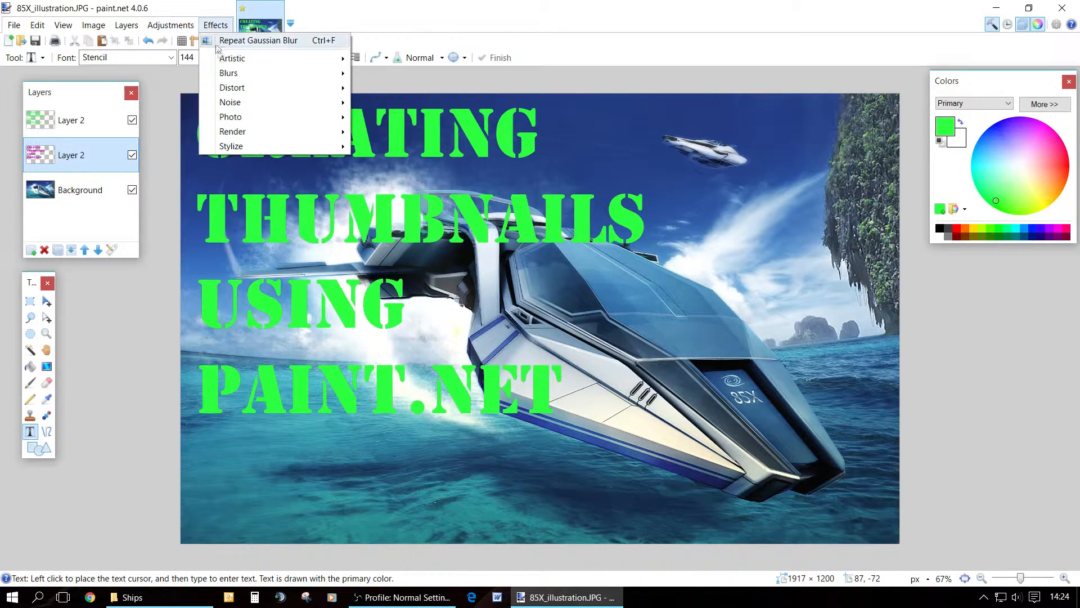
mouse_move(233, 78)
click(407, 90)
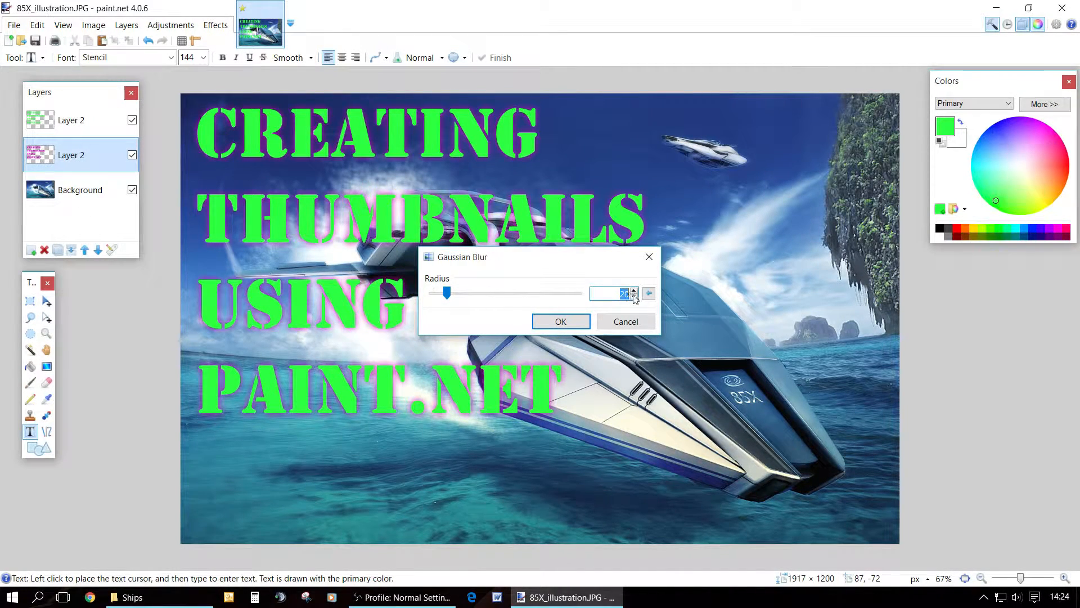
click(565, 322)
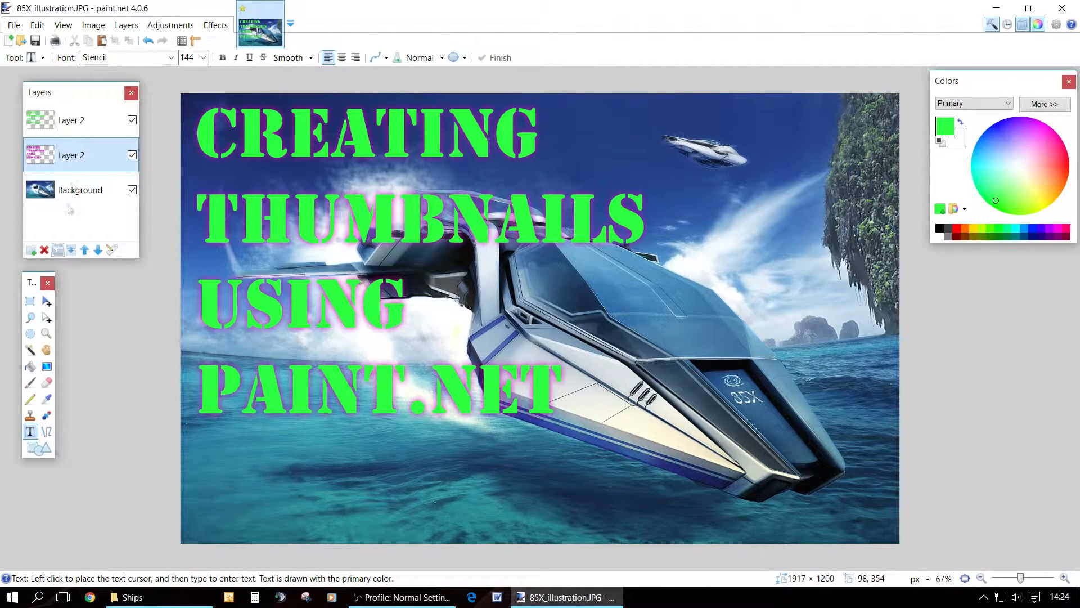
- Duplicate the blurred magenta text layer many times to strengthen the glow, and check the result at thumbnail size
click(59, 250)
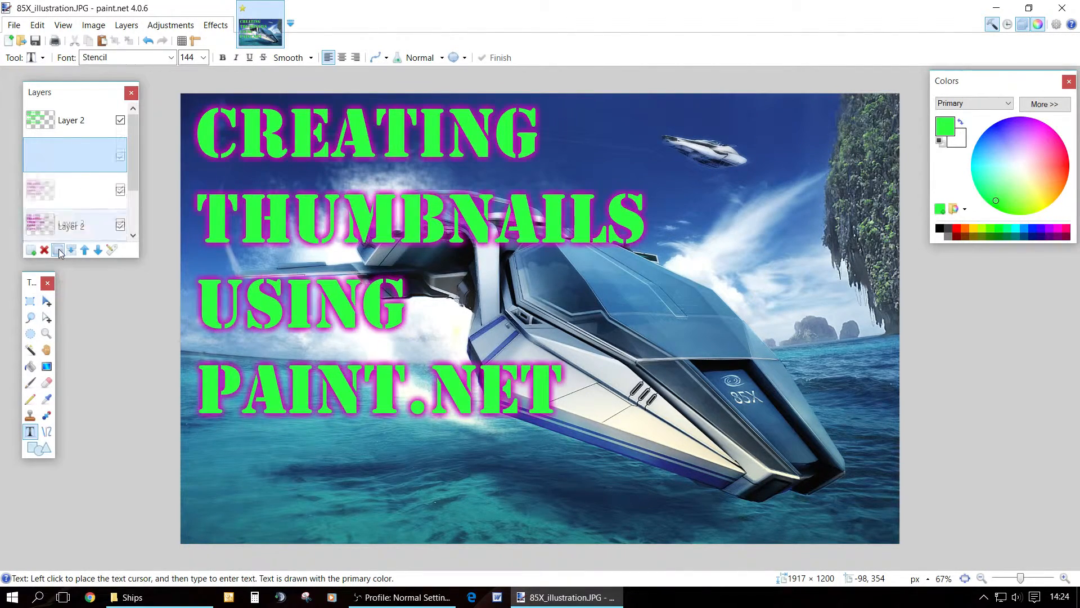
click(59, 250)
click(59, 250)
click(59, 250)
click(59, 249)
click(59, 250)
click(60, 250)
click(59, 250)
click(59, 250)
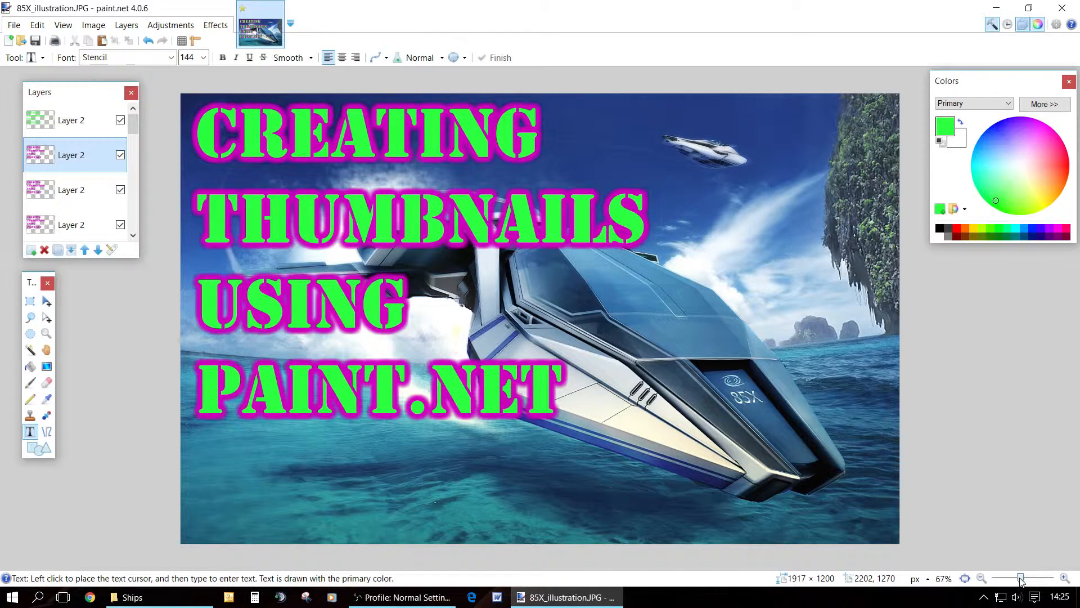
drag(1020, 582, 1001, 581)
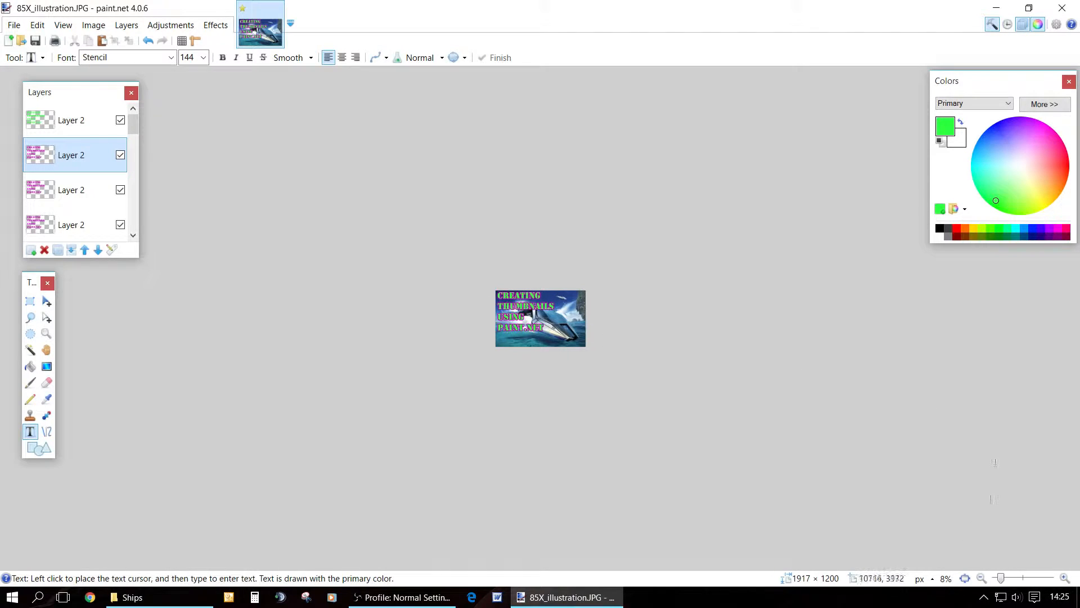
drag(1000, 579, 1020, 579)
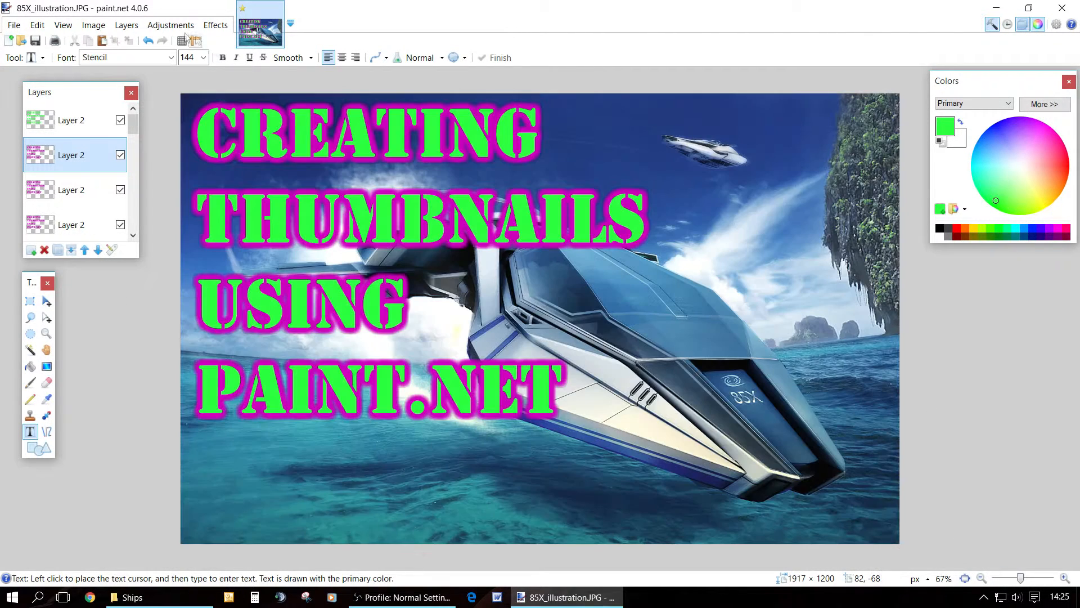
- Undo the glow duplicates, the blur, the inverted copy and the green title, back to an empty layer above the background
click(149, 42)
click(149, 41)
click(150, 41)
click(150, 41)
click(149, 42)
click(150, 41)
click(150, 42)
click(150, 41)
click(150, 41)
click(149, 42)
click(149, 42)
click(149, 42)
click(150, 42)
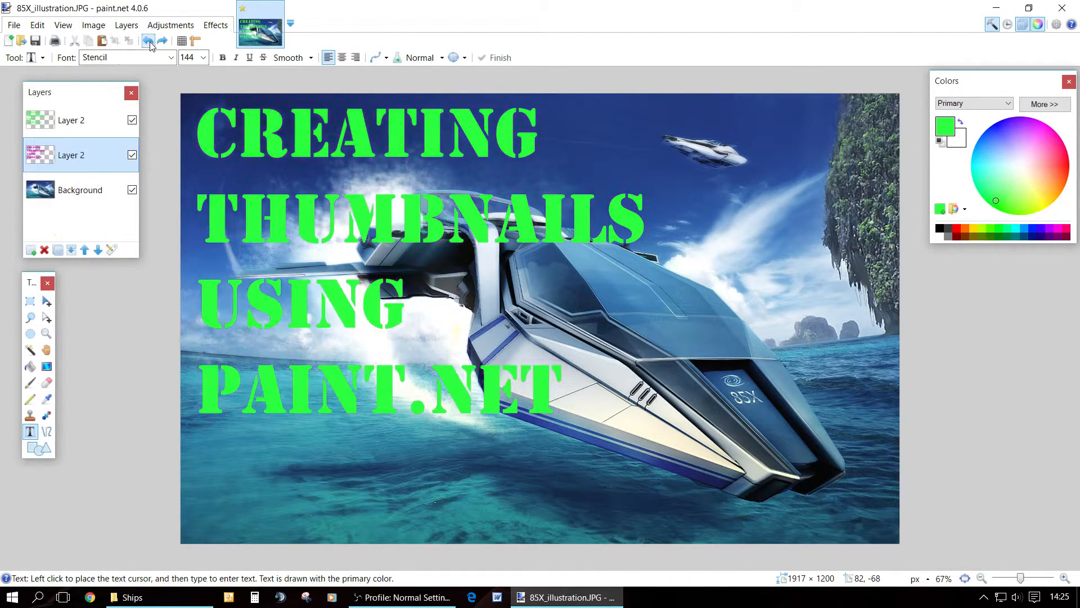
click(149, 41)
click(150, 42)
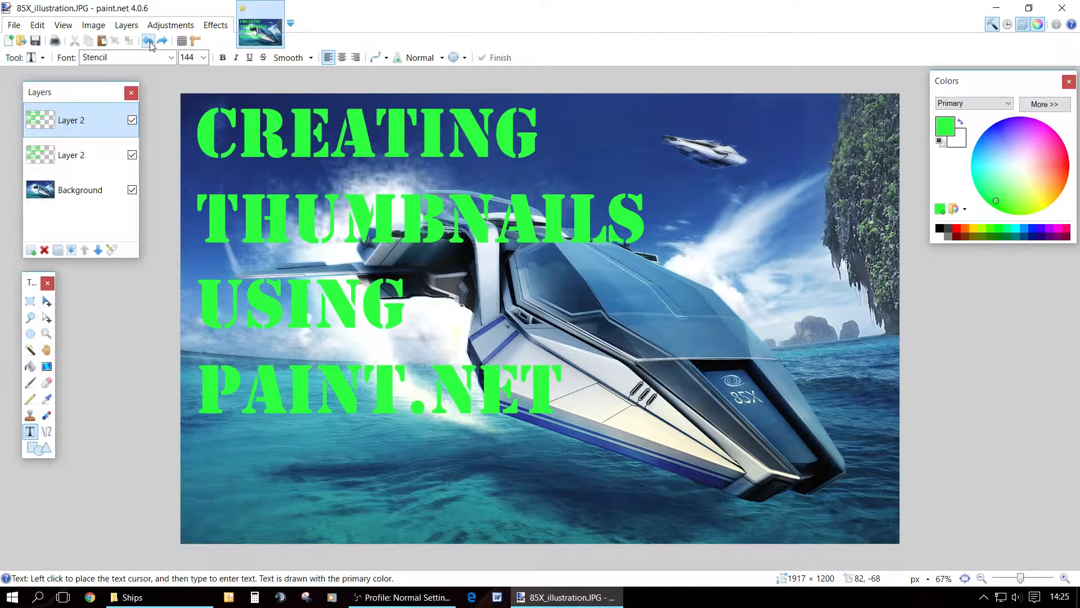
click(149, 42)
click(149, 41)
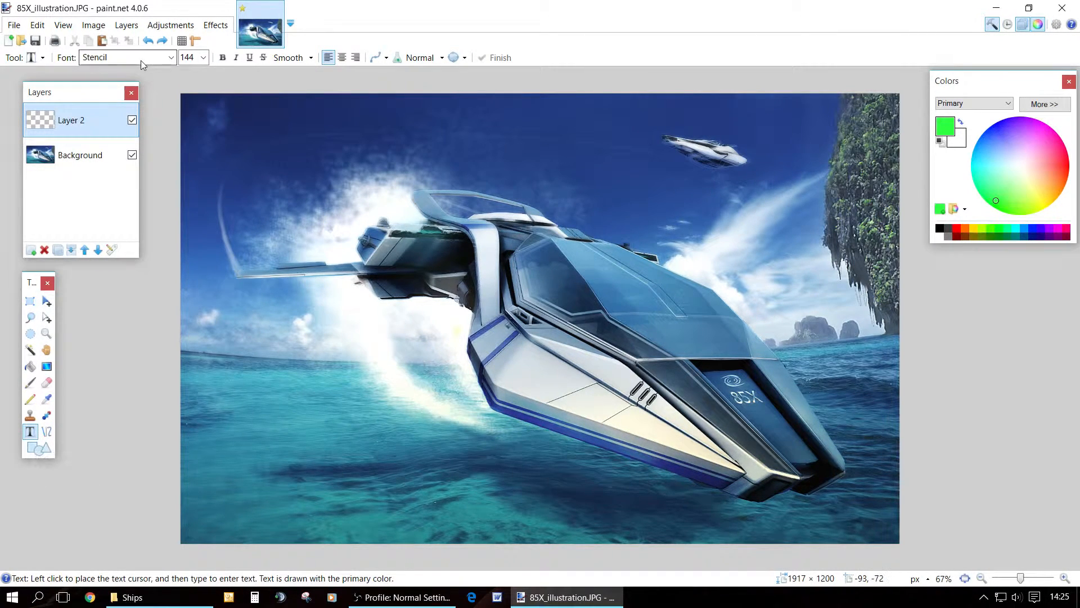
- Add the four-line Stencil title "CREATING THUMBNAILS USING PAINT.NET" in white near the image's upper-left corner
click(224, 119)
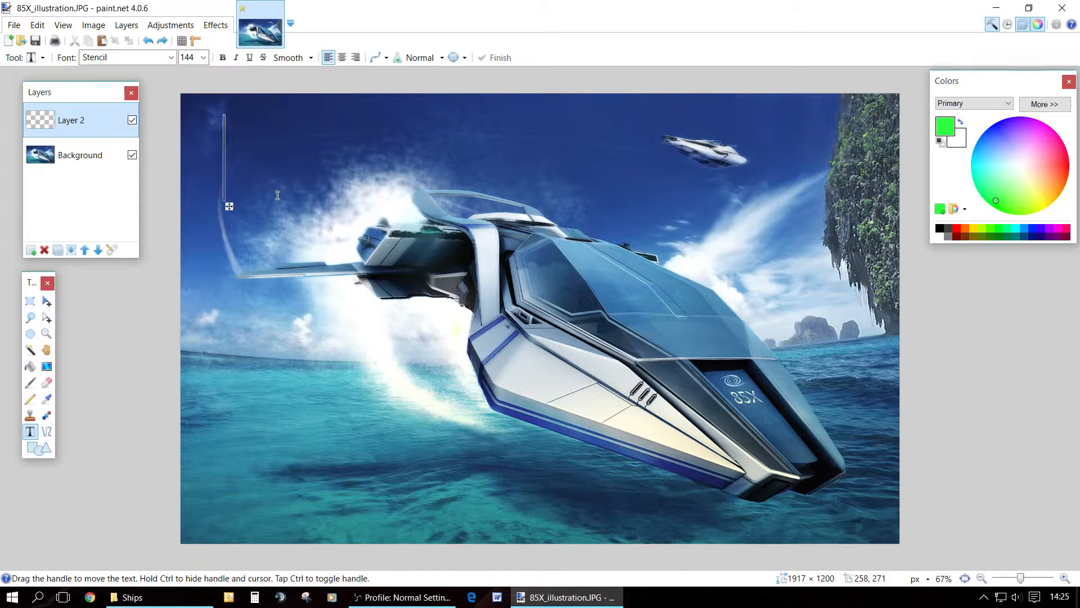
text(CREAT)
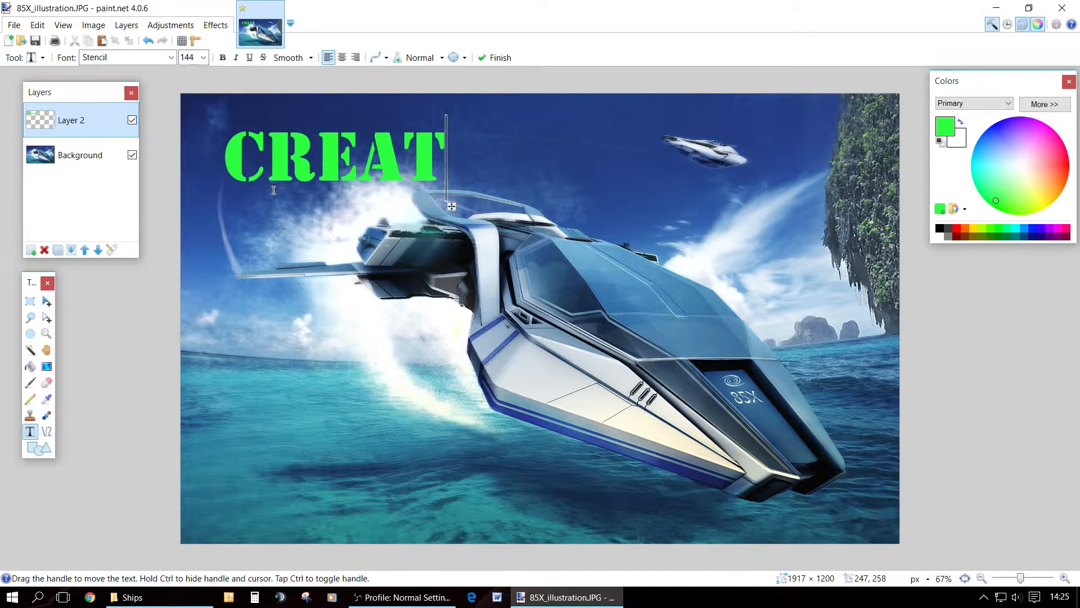
text(ING)
key(Return)
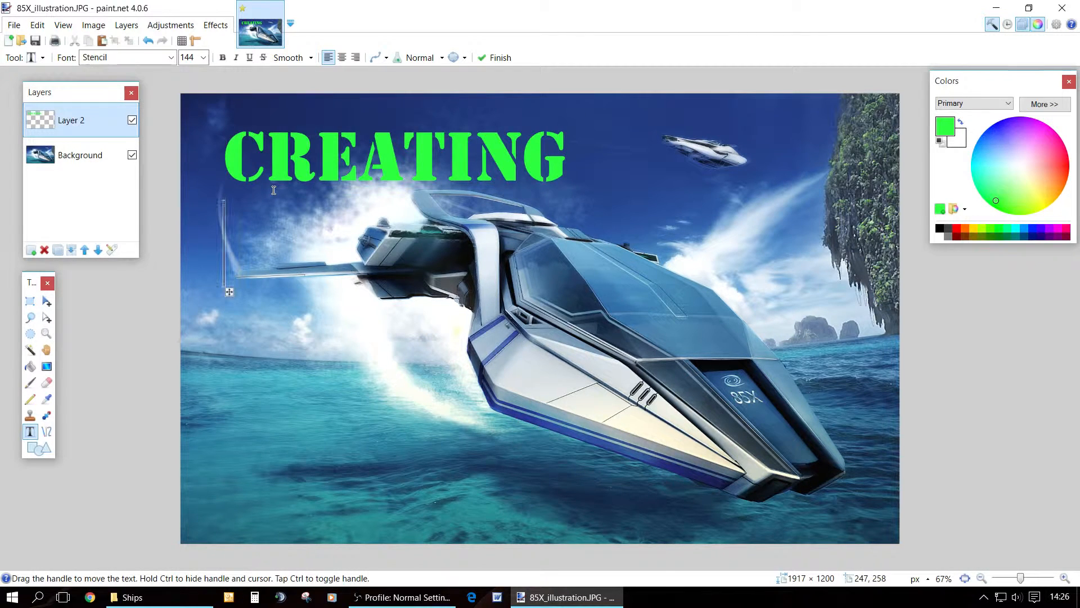
text(THUMBNAILS)
key(Return)
text(USING)
key(Return)
text(PAINT.NET)
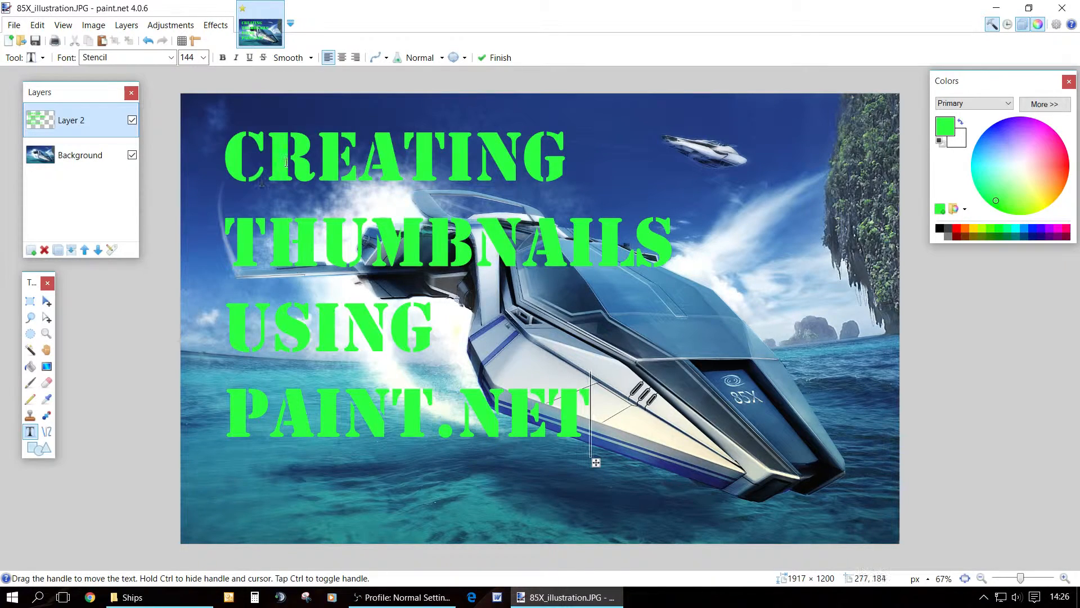
drag(598, 463, 572, 440)
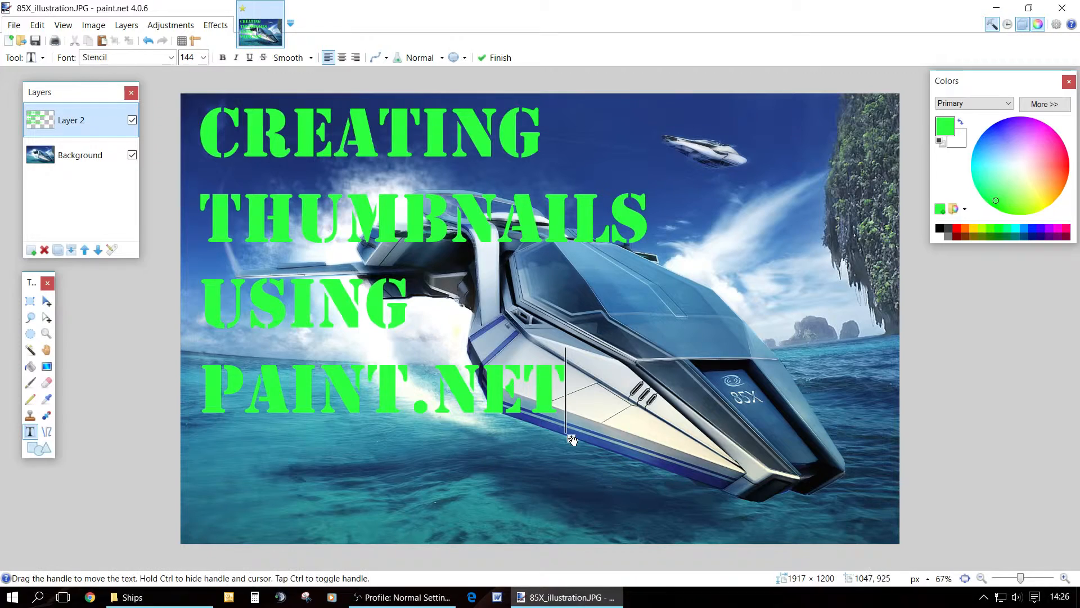
click(944, 239)
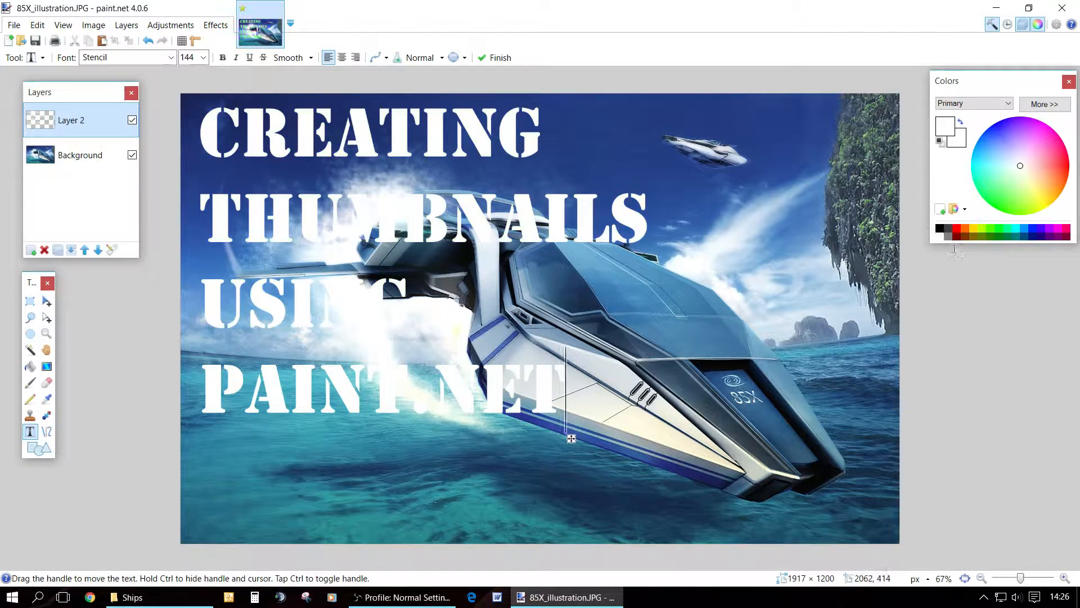
- Create a color-inverted duplicate of the white title layer and place it beneath the white text
click(58, 249)
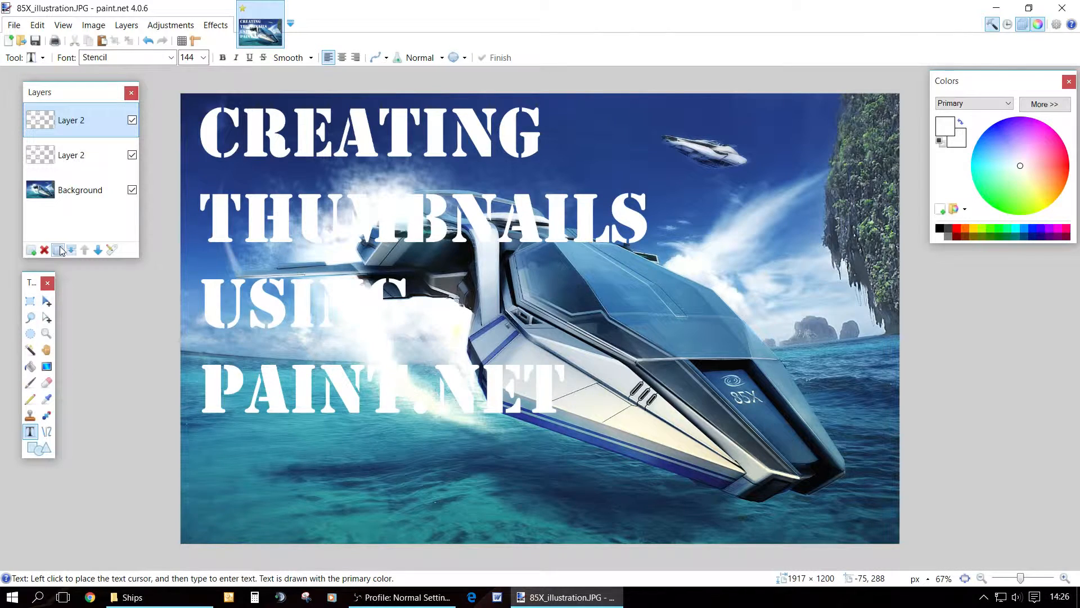
click(170, 25)
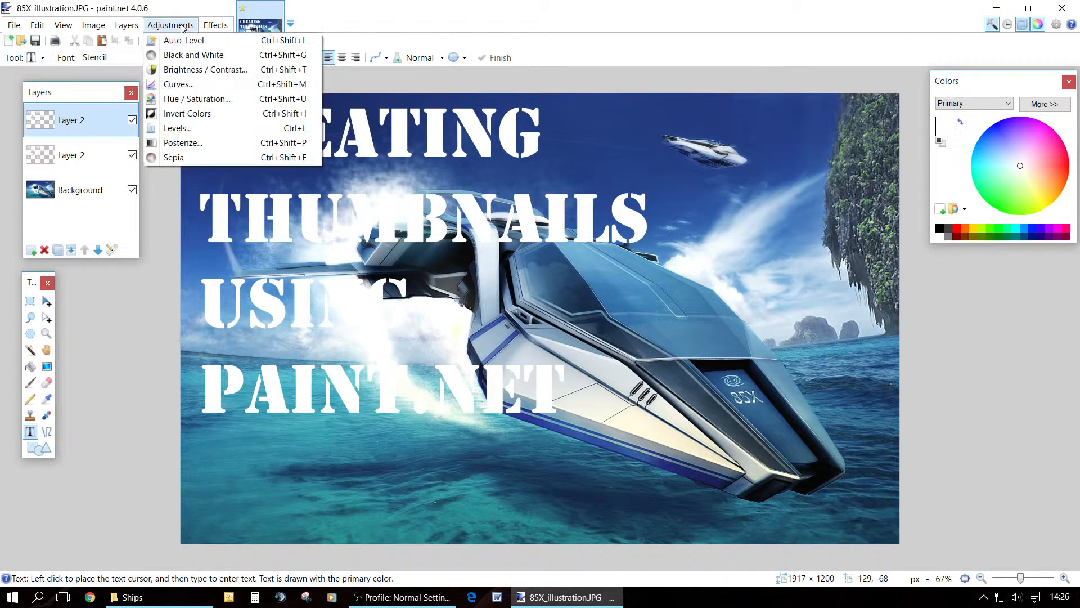
click(170, 115)
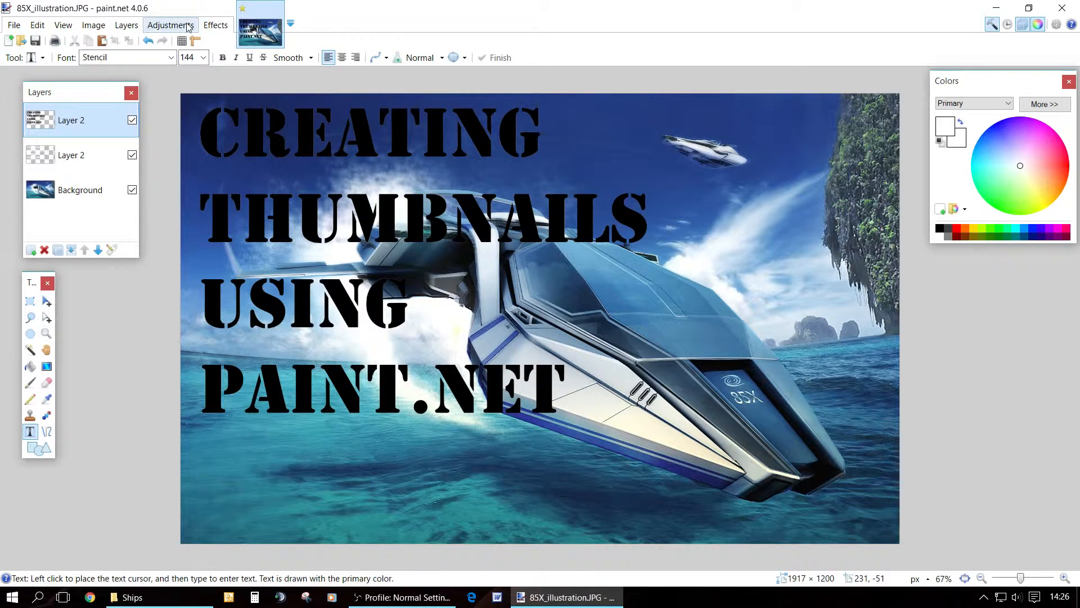
click(98, 250)
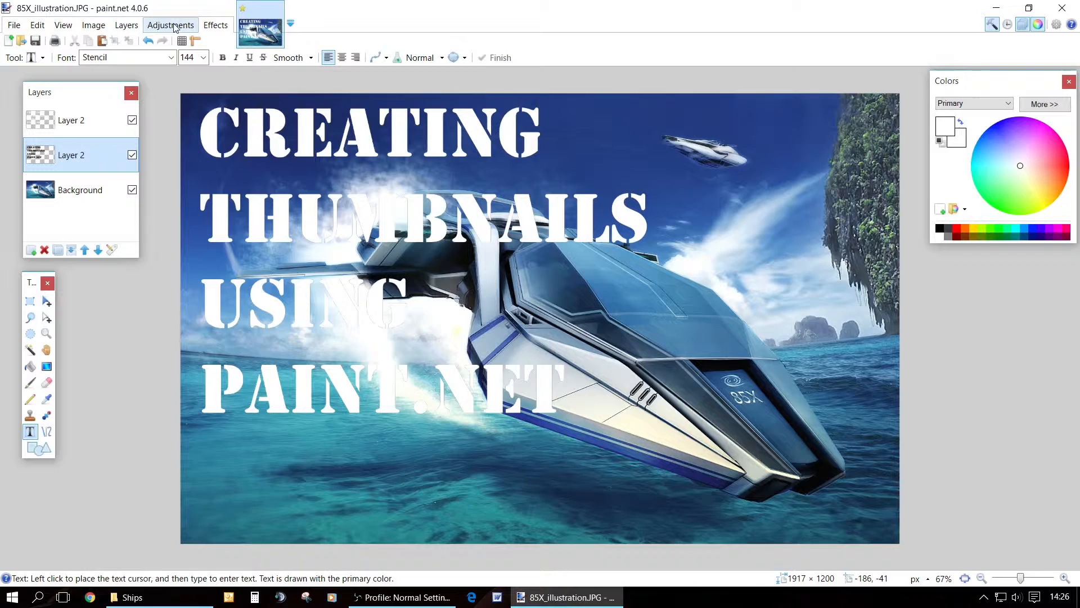
- Apply a Gaussian Blur with radius 7 to the black text layer beneath the white title
click(216, 24)
mouse_move(230, 72)
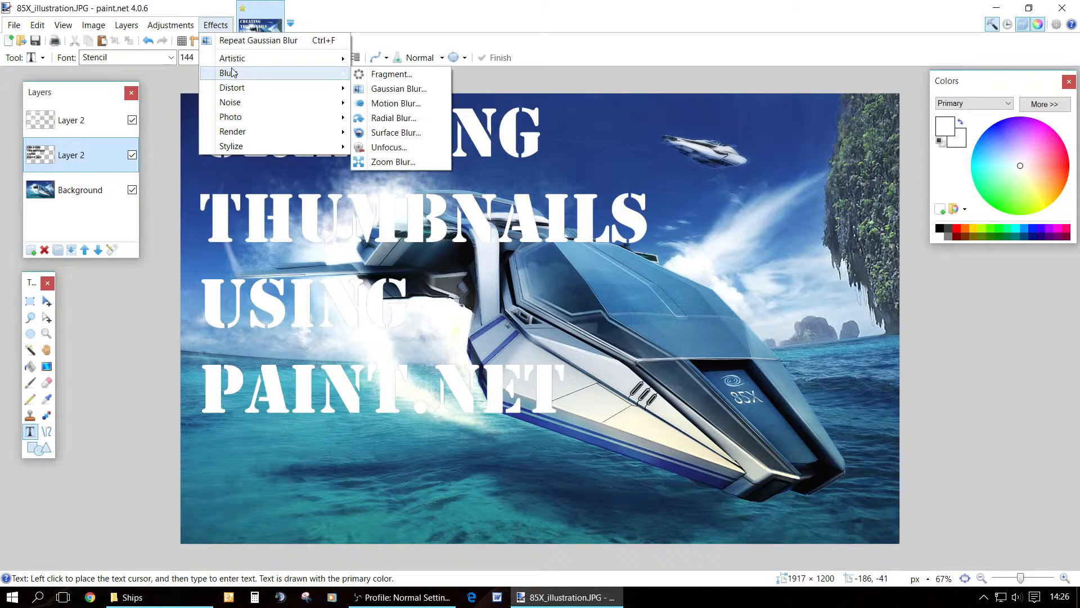
click(398, 89)
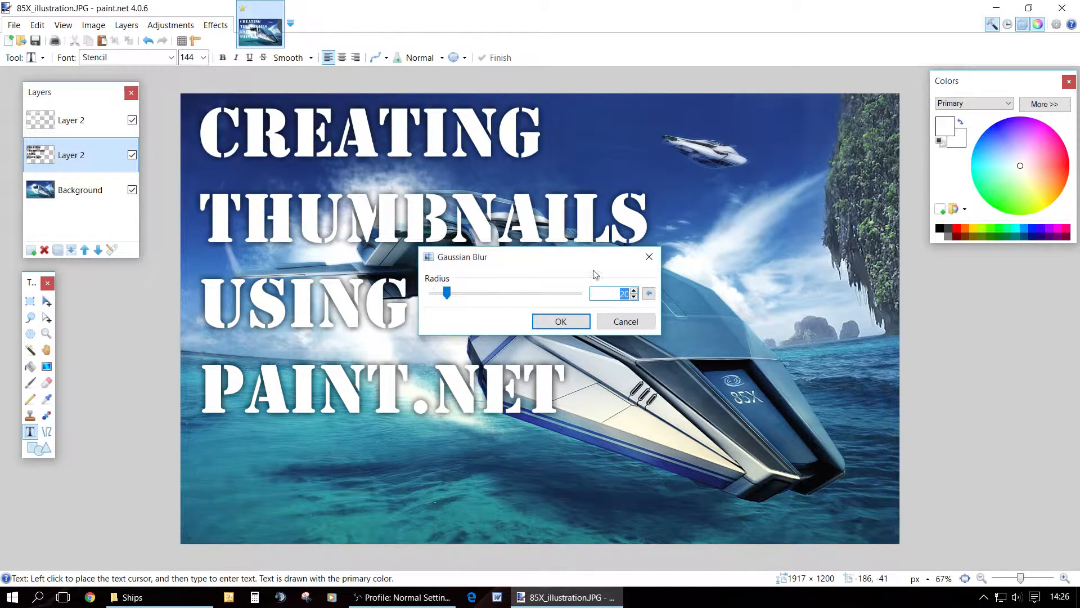
drag(449, 290, 440, 296)
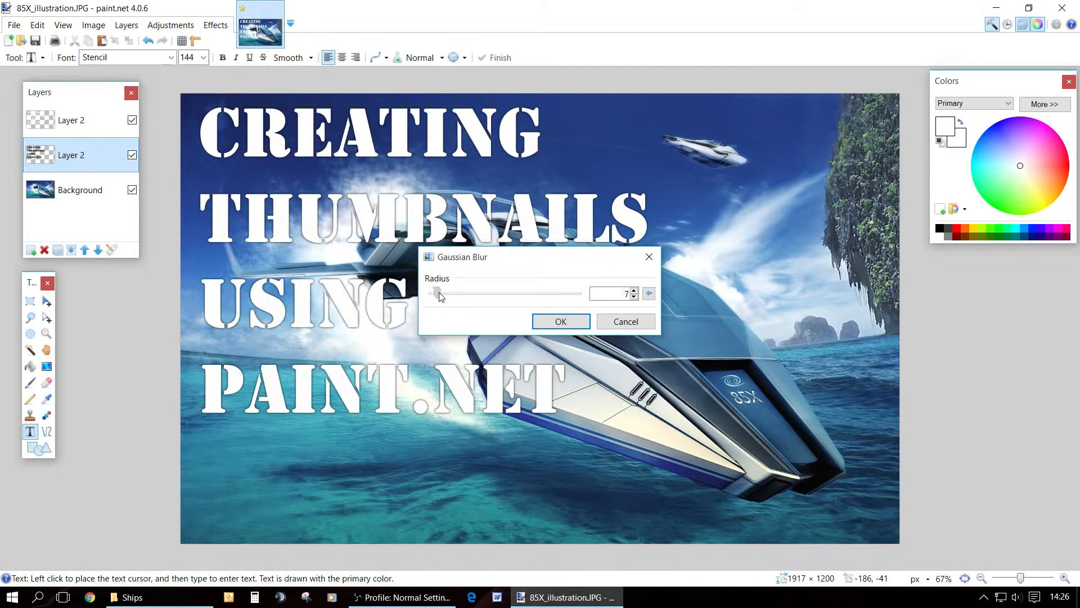
click(561, 322)
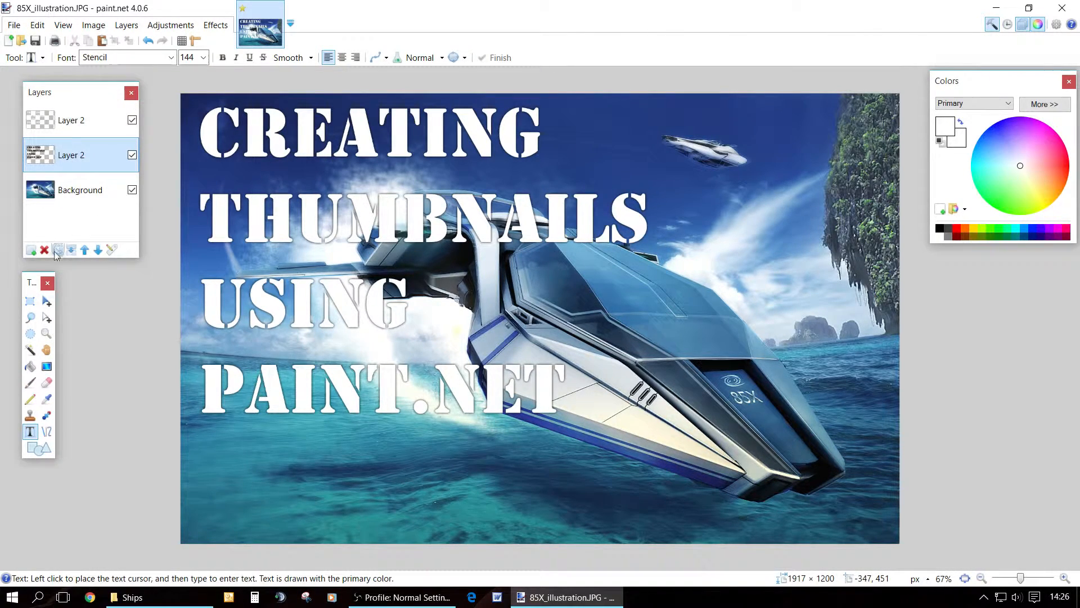
- Duplicate the slightly blurred black text layer repeatedly to build a dark outline, and check it at thumbnail size
click(56, 251)
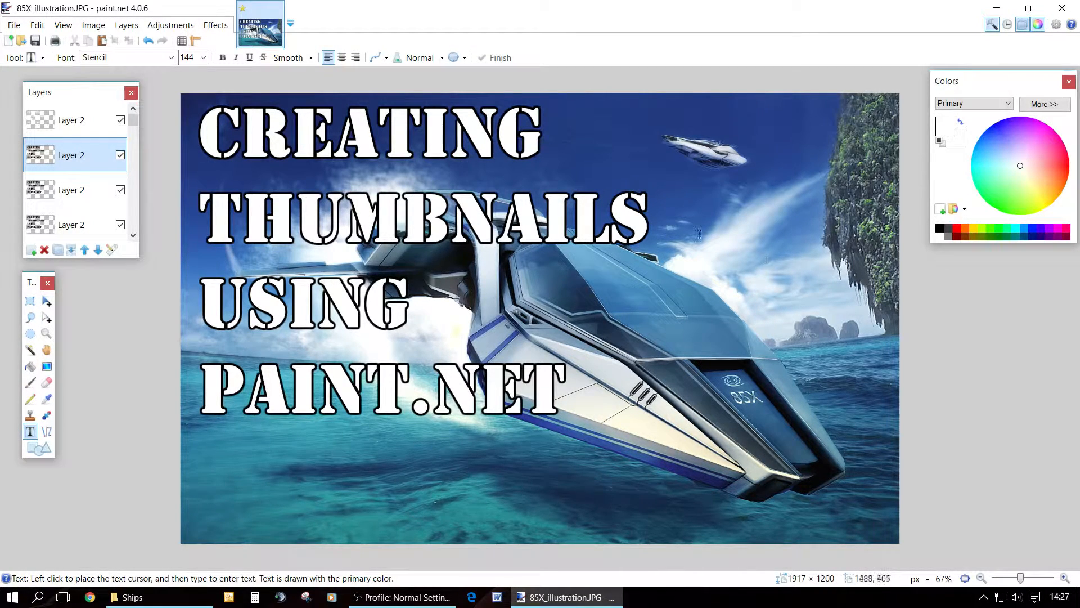
drag(1020, 578, 1002, 583)
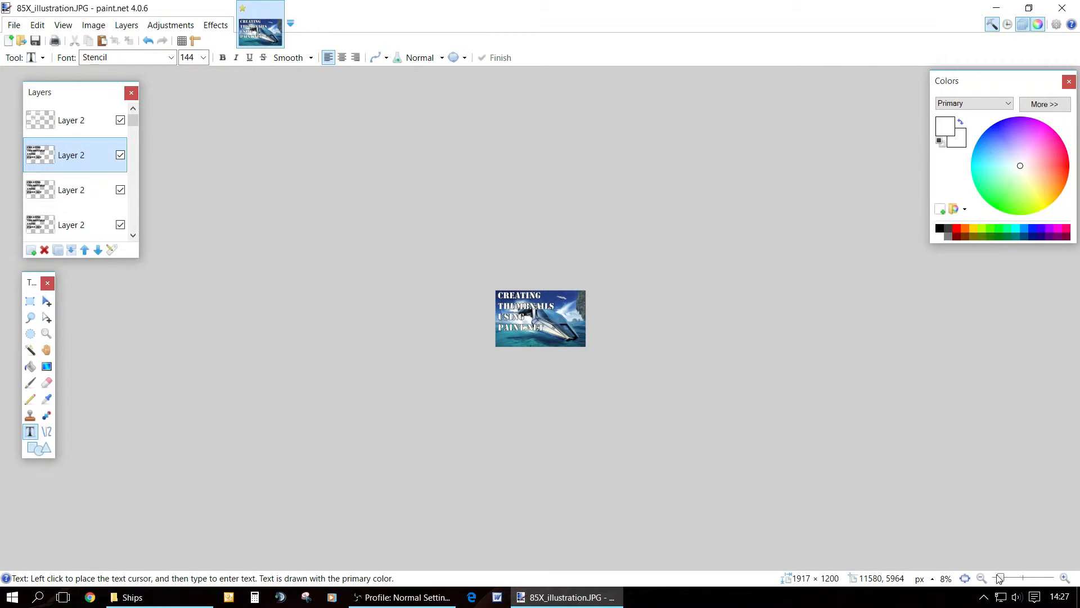
drag(1002, 581, 1020, 581)
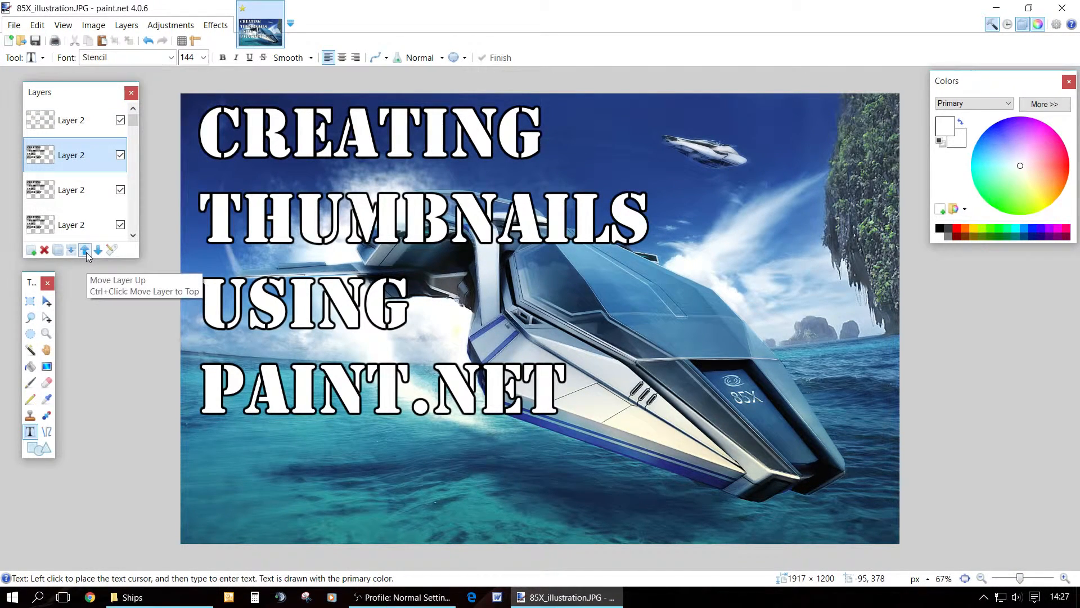
- Undo the black layer duplicates, the blur and the layer reordering, back to the sharp black text on top
click(150, 38)
click(149, 40)
click(150, 40)
click(150, 40)
click(150, 40)
click(150, 38)
click(150, 38)
click(150, 38)
click(150, 38)
click(149, 39)
click(150, 39)
click(150, 38)
click(150, 39)
click(150, 39)
click(150, 39)
click(149, 40)
click(149, 40)
click(149, 40)
click(149, 39)
click(149, 40)
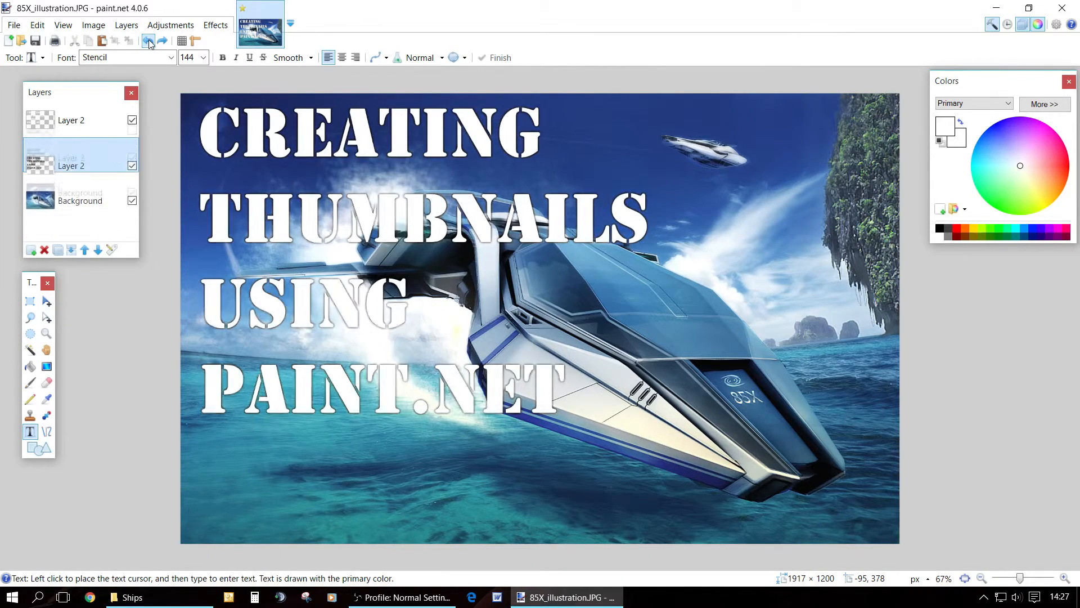
click(149, 39)
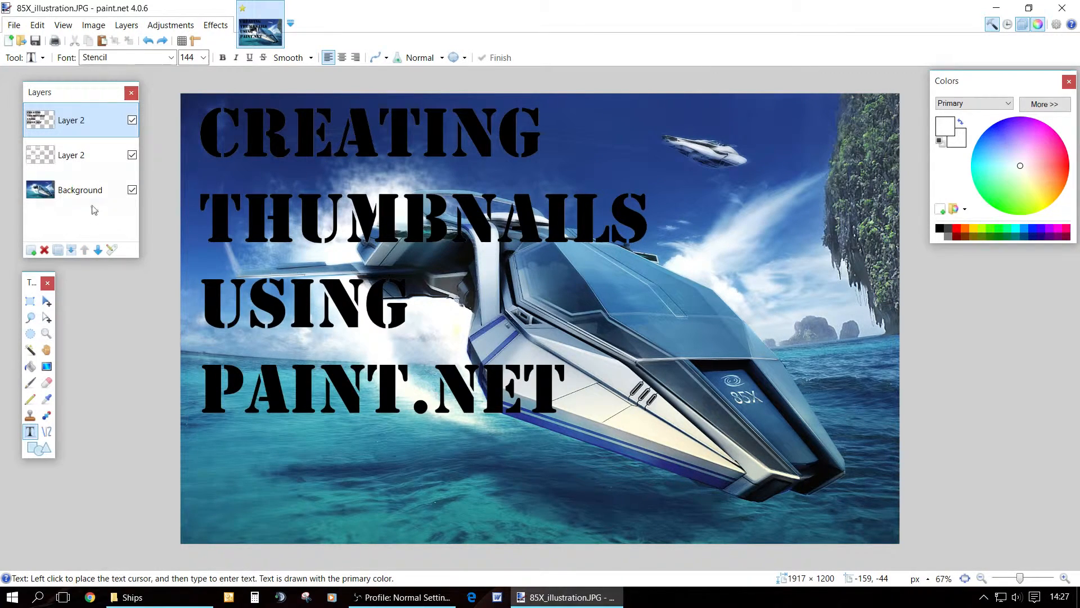
- Move the black text layer beneath the white title and apply a Gaussian Blur with radius 12 to it
click(98, 249)
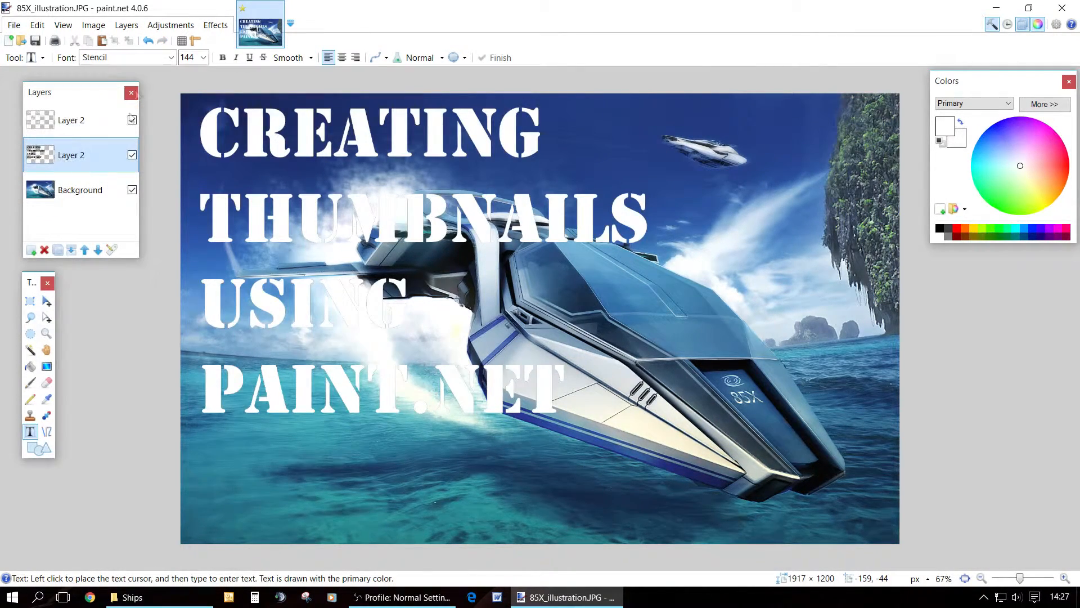
click(219, 28)
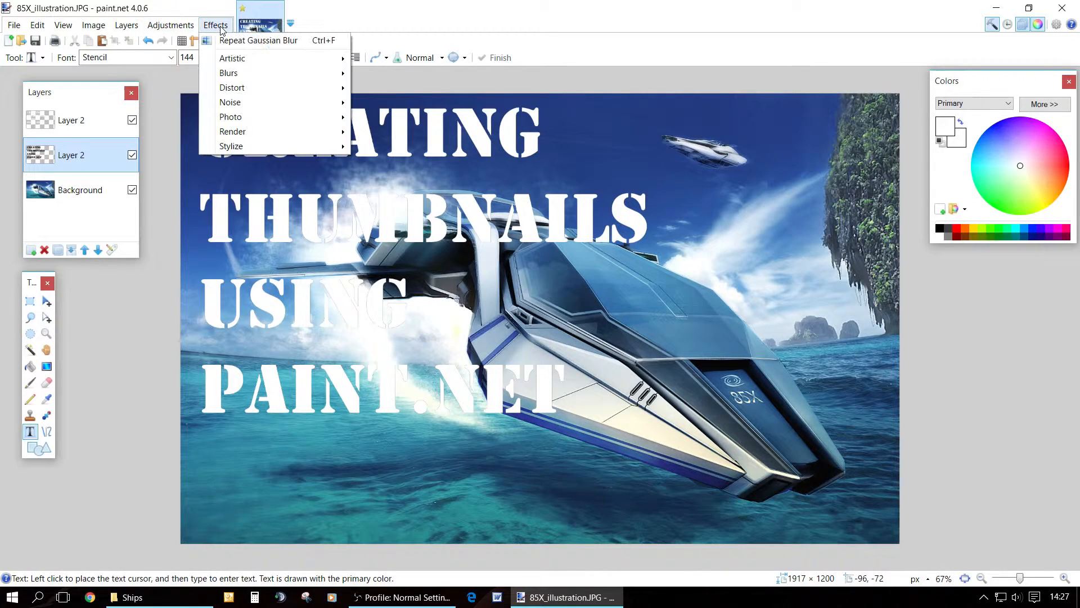
mouse_move(237, 77)
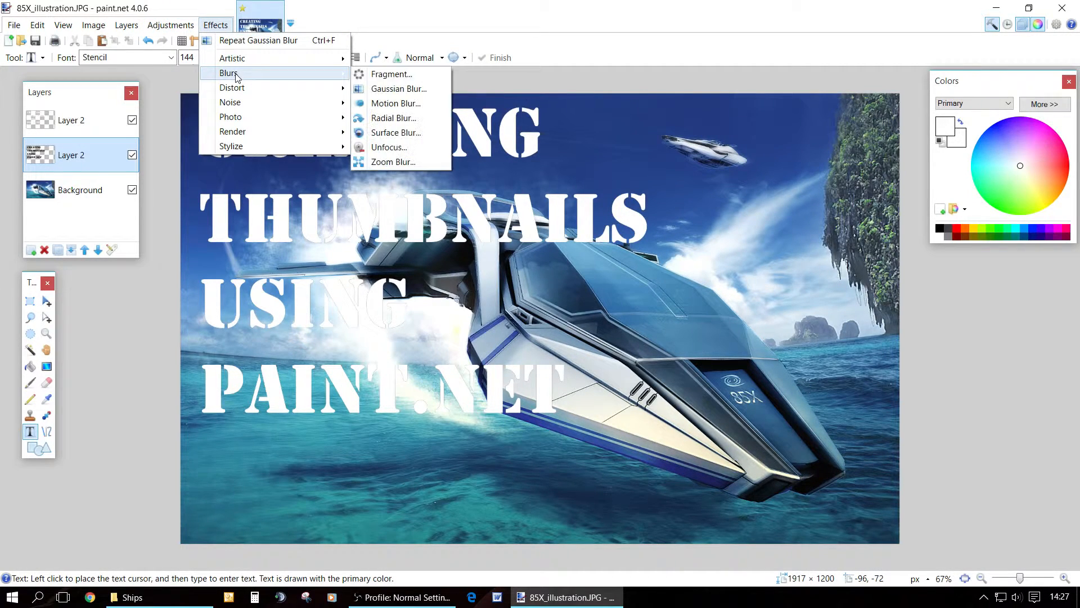
click(387, 89)
drag(432, 292, 443, 295)
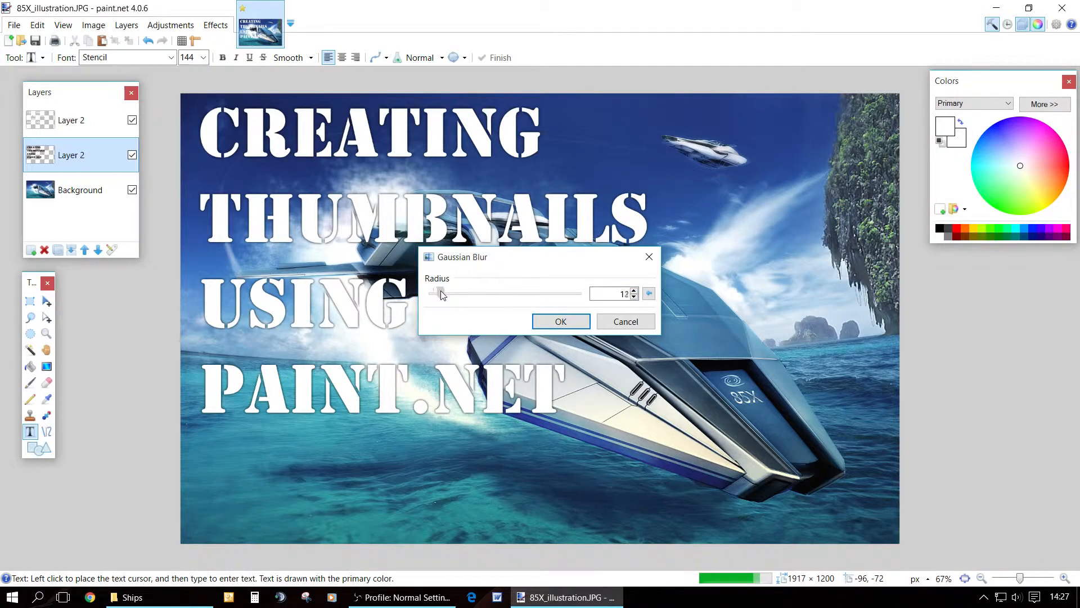
click(563, 321)
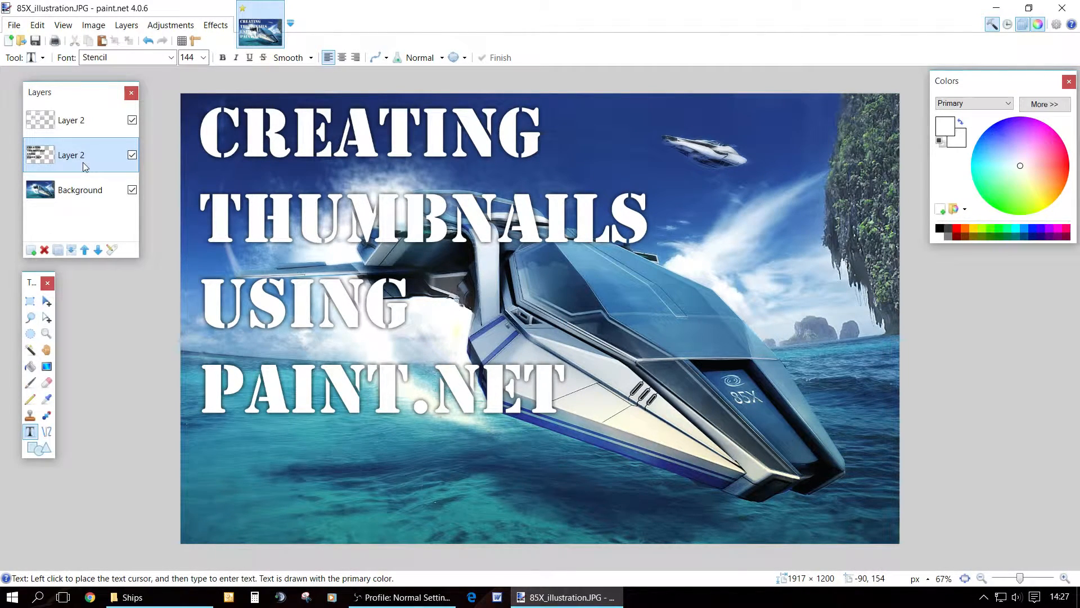
- Duplicate the blurred black text layer over thirty times to build a thick dark outline around the white title
click(59, 250)
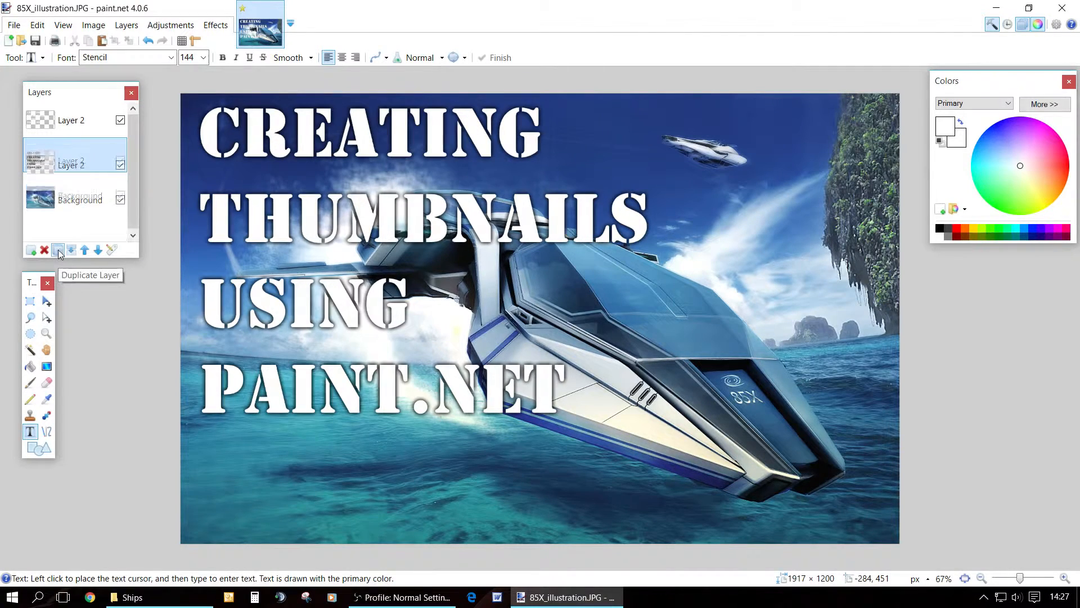
click(59, 250)
click(59, 250)
click(59, 250)
click(59, 250)
click(59, 250)
click(59, 251)
click(59, 251)
click(59, 250)
click(58, 251)
click(59, 251)
click(58, 250)
click(59, 250)
click(59, 250)
click(59, 251)
click(59, 251)
click(59, 250)
click(59, 250)
click(59, 251)
click(58, 250)
click(58, 250)
click(58, 250)
click(59, 250)
click(59, 251)
click(59, 250)
click(59, 250)
click(58, 251)
click(59, 250)
click(58, 250)
click(58, 250)
click(59, 250)
click(58, 251)
click(59, 250)
click(58, 250)
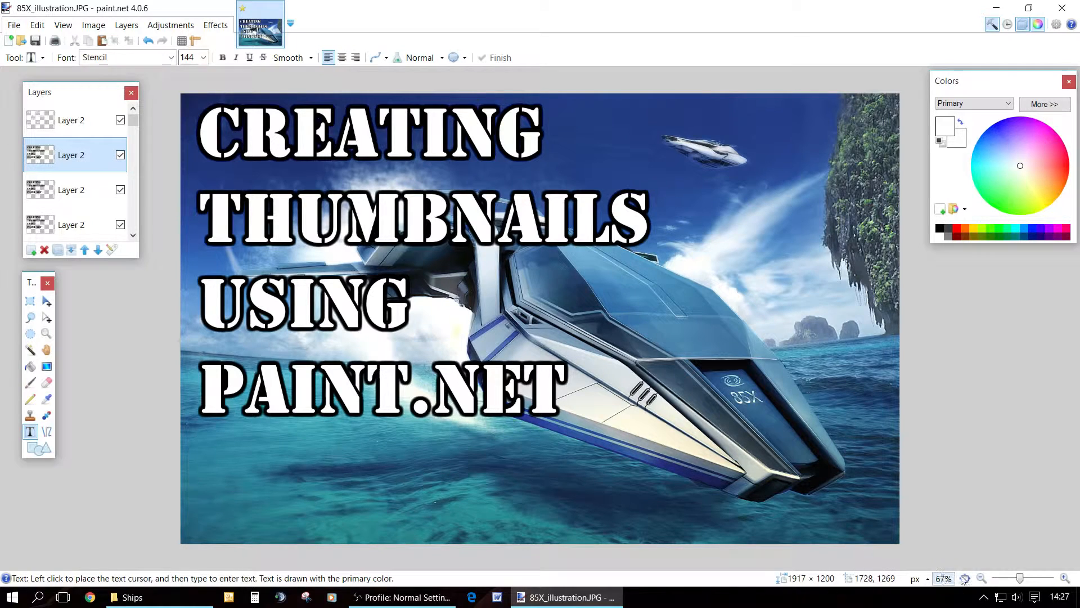
mouse_move(1020, 578)
mouse_down()
mouse_move(1002, 580)
mouse_move(1022, 583)
mouse_up()
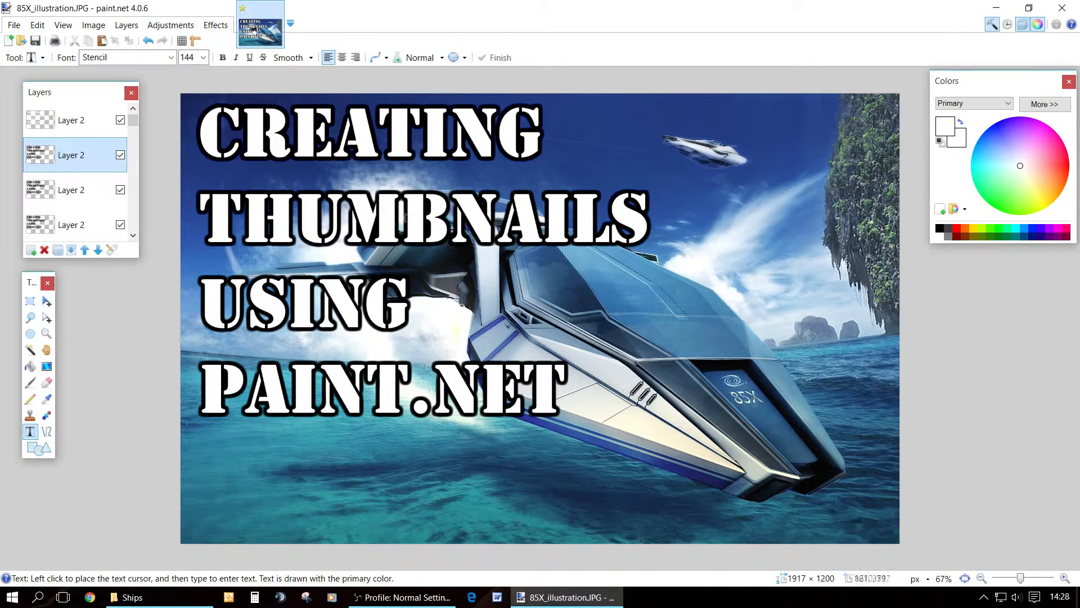
- Merge the white title layer down through all the black text duplicates until everything is combined into the Background layer
click(49, 118)
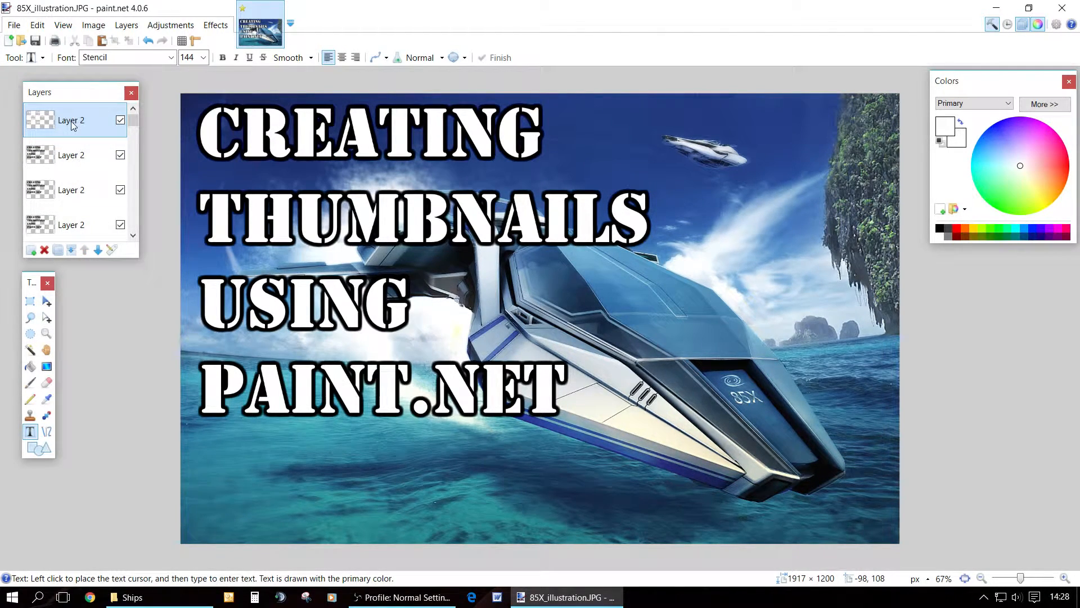
mouse_move(134, 121)
mouse_down()
mouse_move(133, 235)
mouse_move(133, 115)
mouse_up()
click(72, 250)
click(72, 249)
click(72, 250)
click(73, 250)
click(73, 250)
click(73, 250)
click(74, 250)
click(73, 250)
click(73, 250)
click(73, 250)
click(73, 249)
click(73, 250)
click(73, 250)
click(74, 250)
click(73, 250)
click(73, 250)
click(72, 250)
click(72, 250)
click(72, 251)
click(72, 250)
click(72, 251)
click(72, 251)
click(72, 250)
click(72, 251)
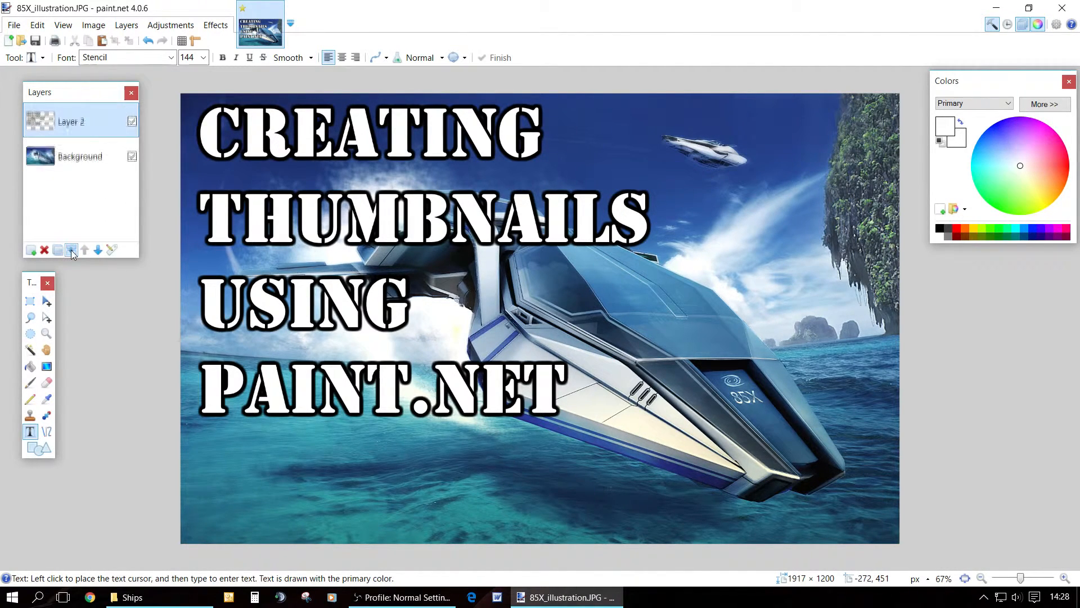
click(72, 250)
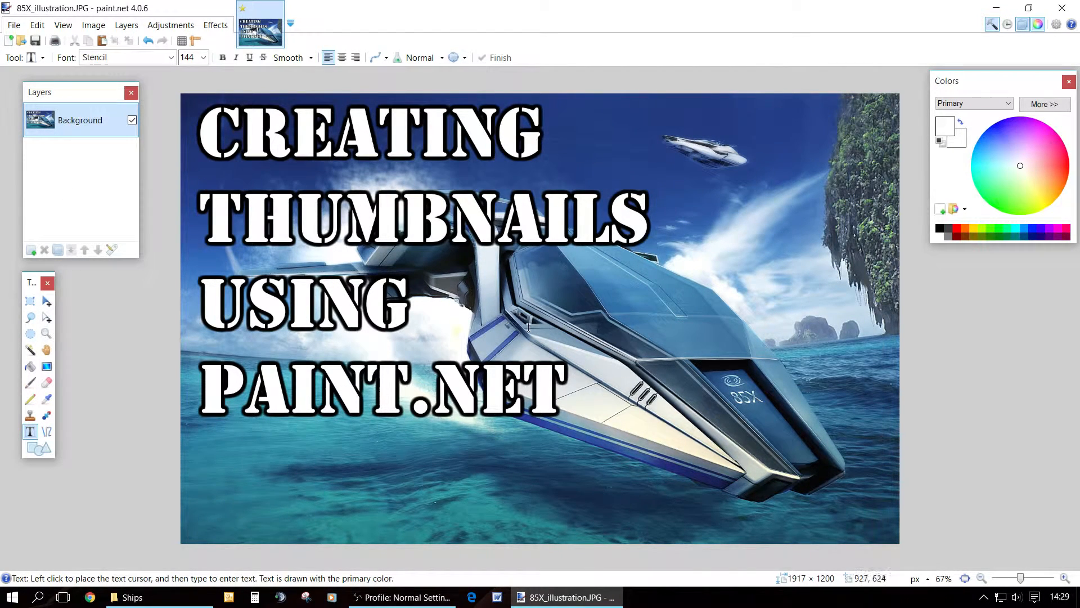
- Start saving a copy of the image in the Thumbnails folder inside Live stream on the SSHD (D:) drive
click(13, 26)
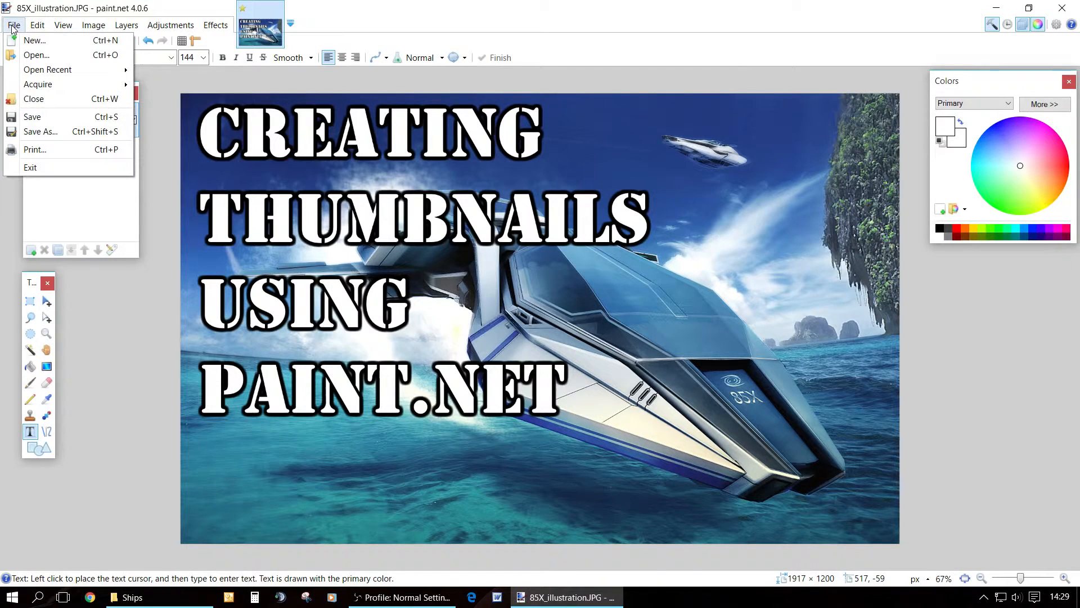
click(45, 132)
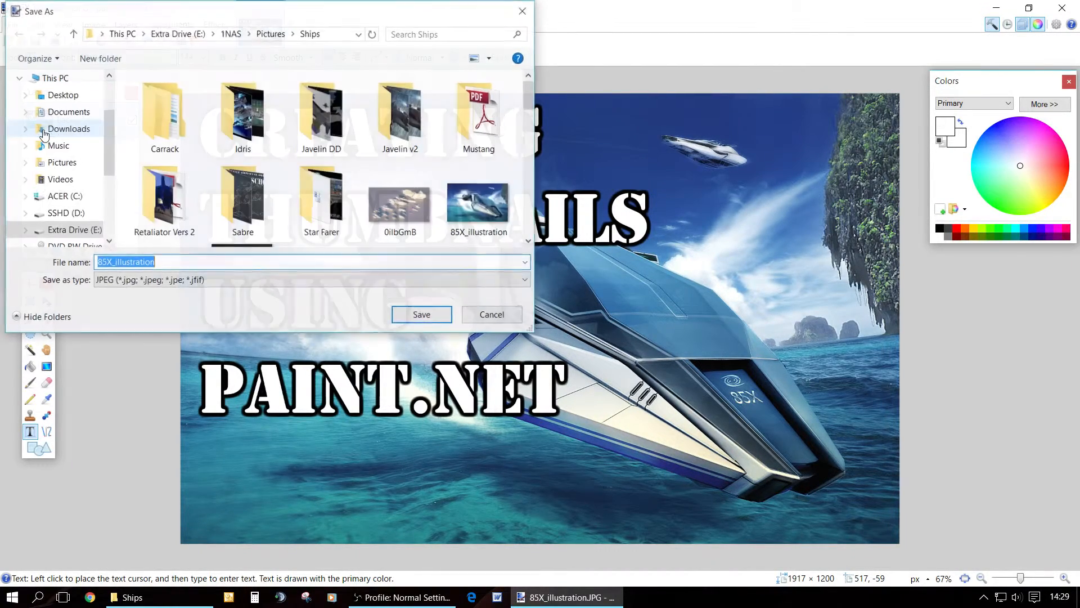
drag(219, 16, 300, 53)
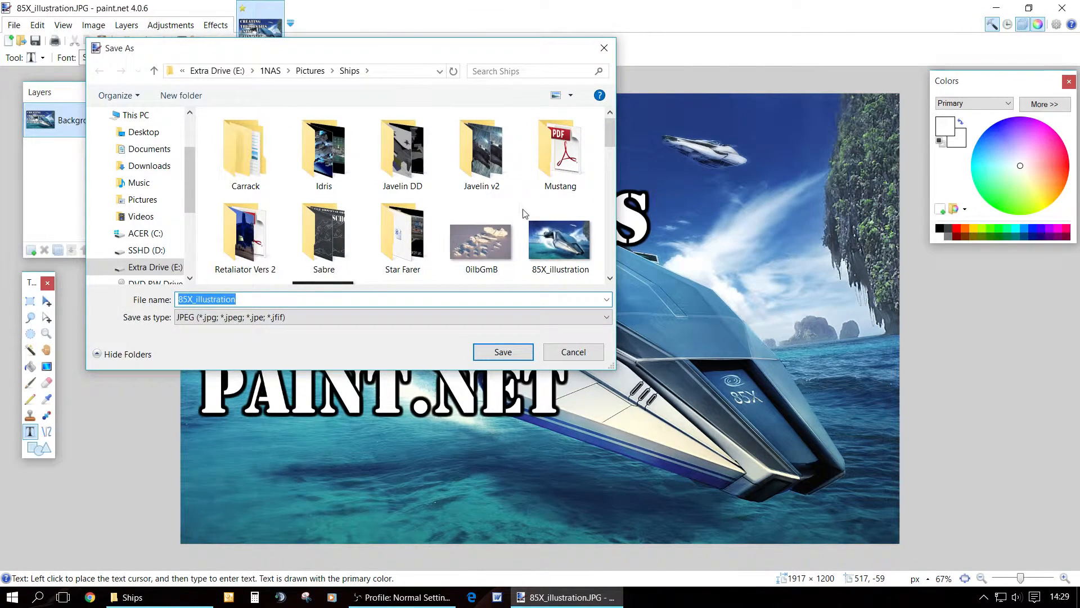
click(125, 251)
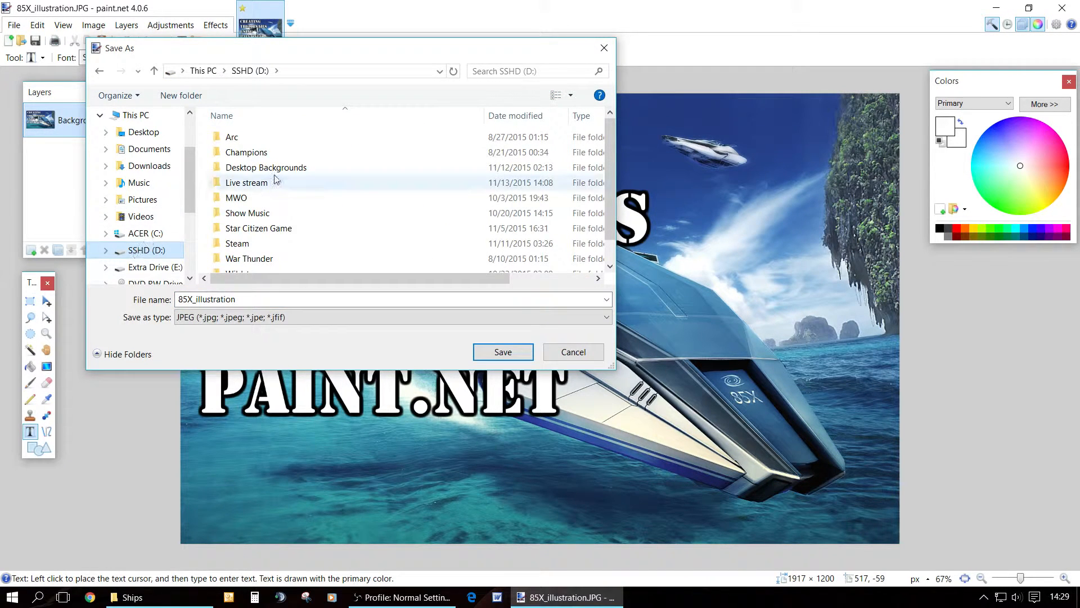
double_click(246, 183)
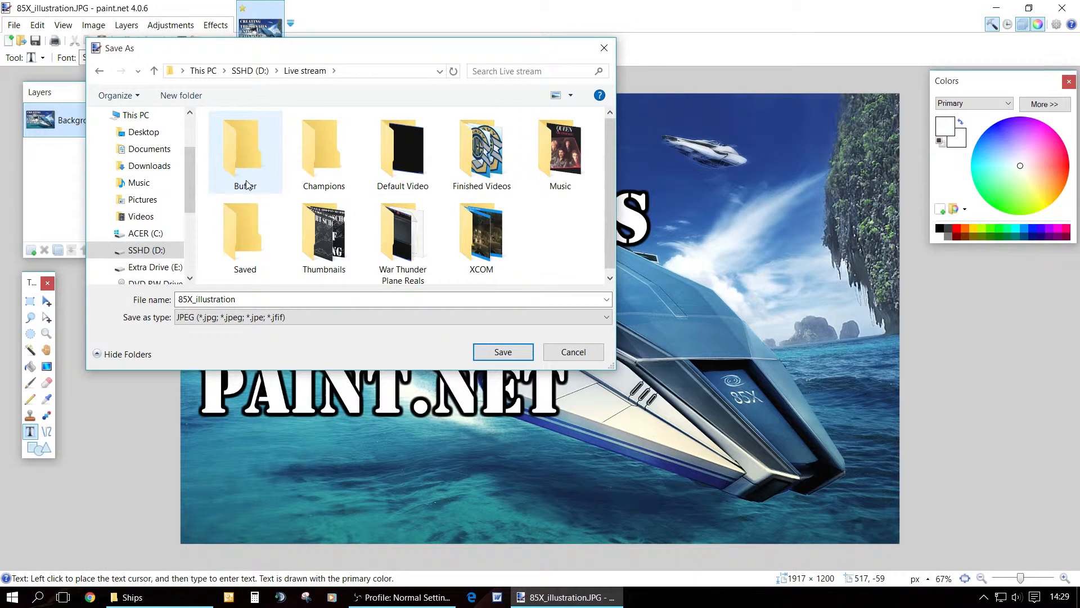
double_click(320, 258)
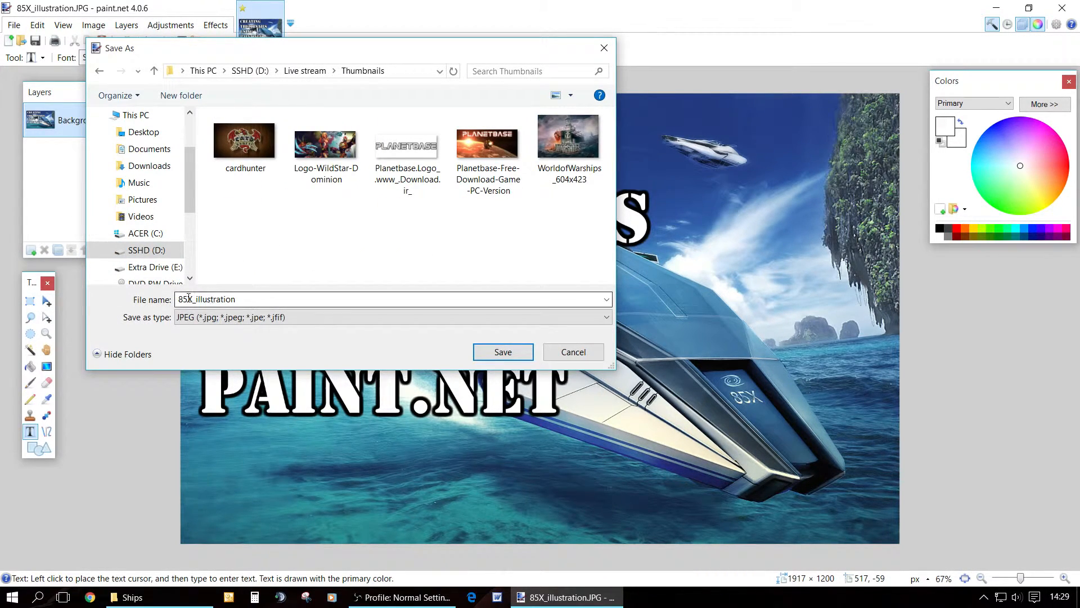
- Name the copy Thumb tutorial, set its type to PNG, and check the file size in the save preview before cancelling
double_click(239, 300)
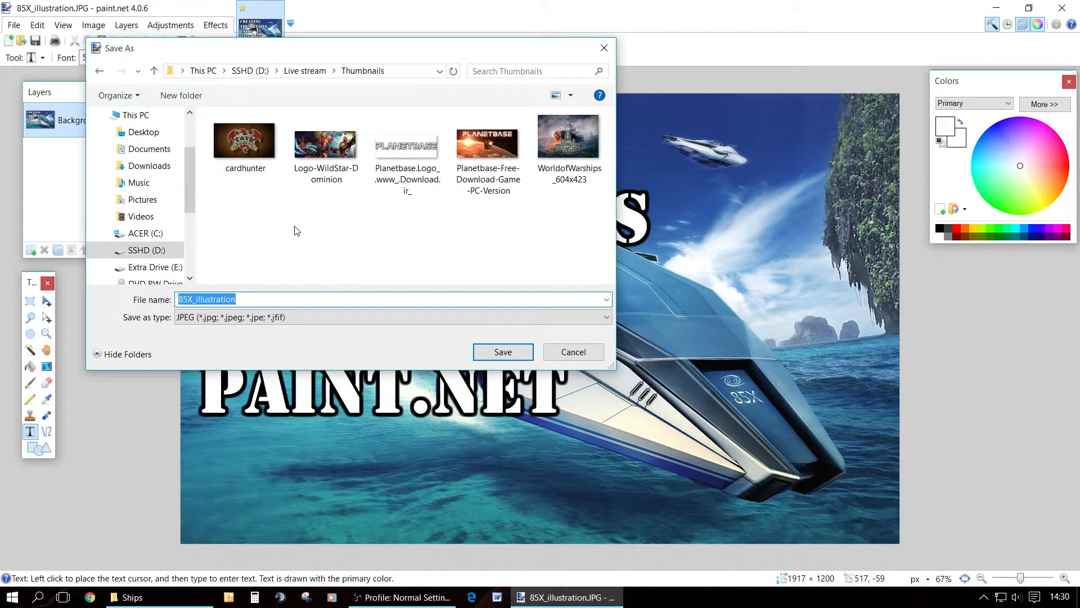
text(THumb tutor)
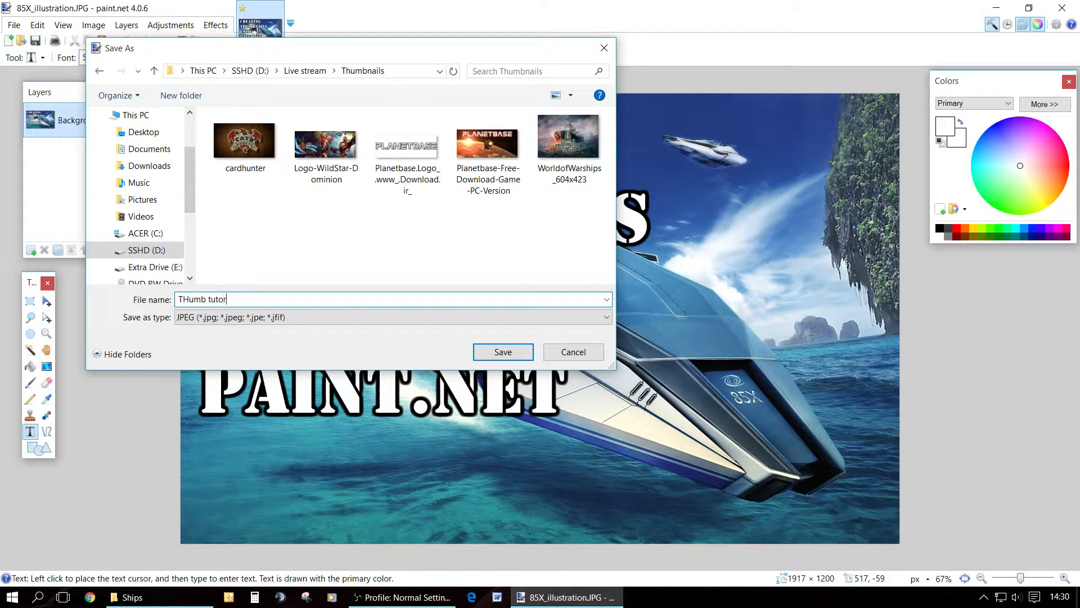
text(ial)
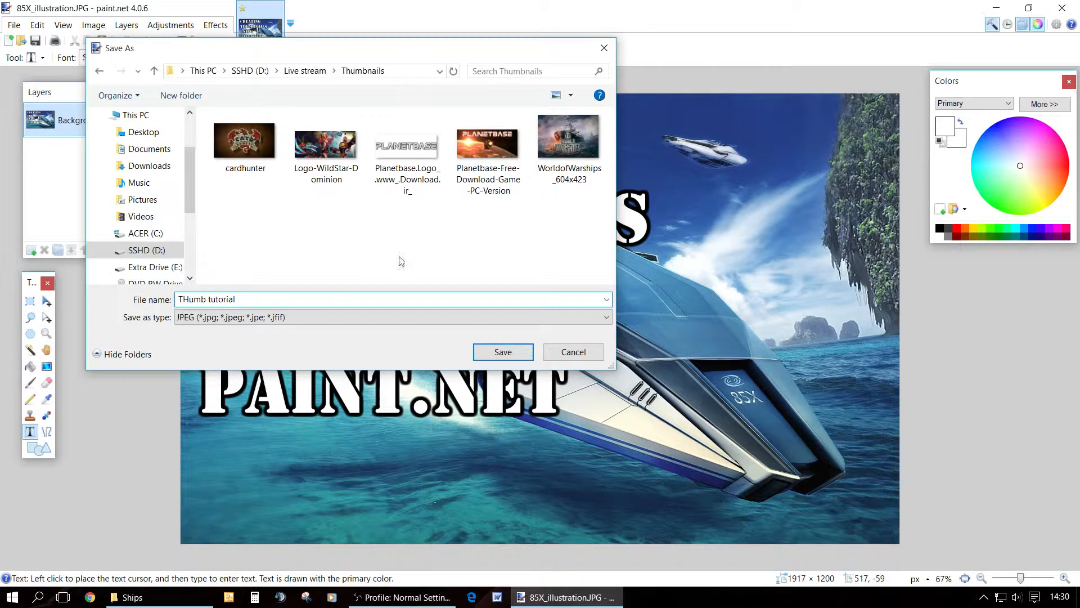
click(322, 315)
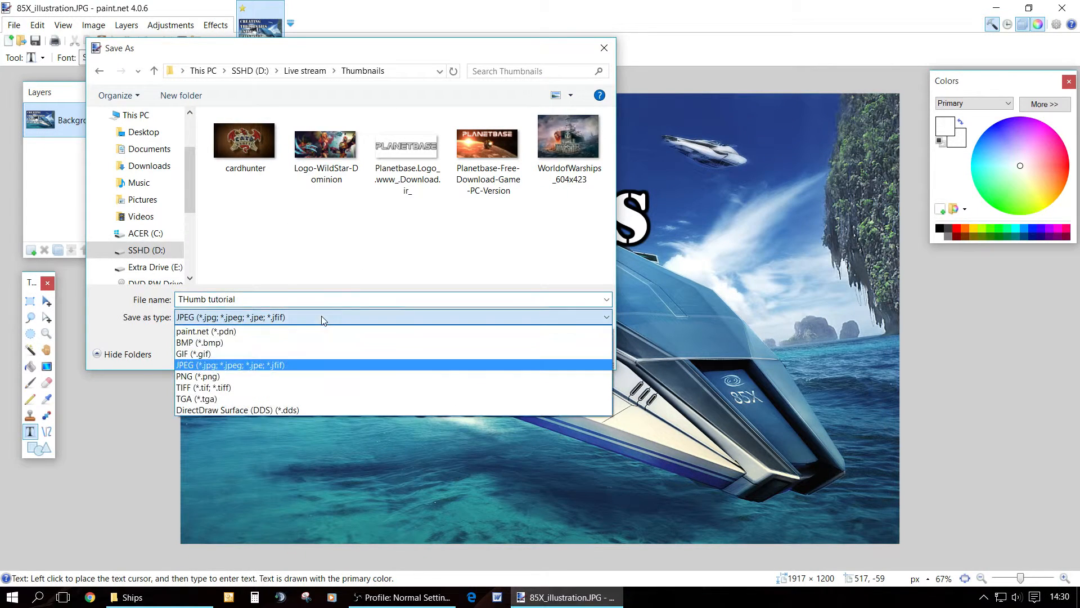
click(198, 375)
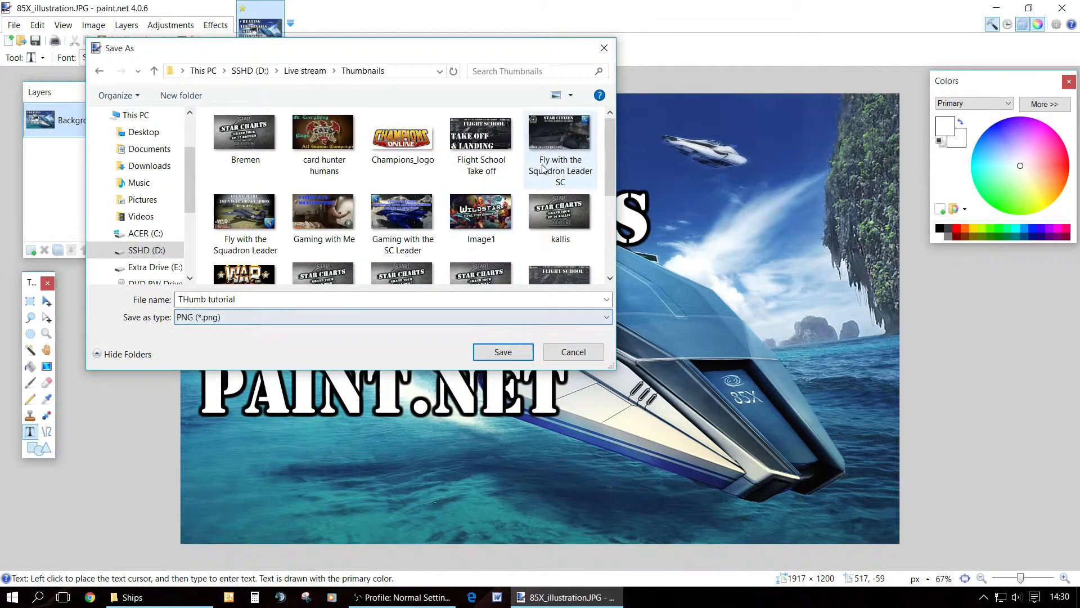
mouse_move(609, 151)
mouse_down()
mouse_move(619, 242)
mouse_move(616, 157)
mouse_up()
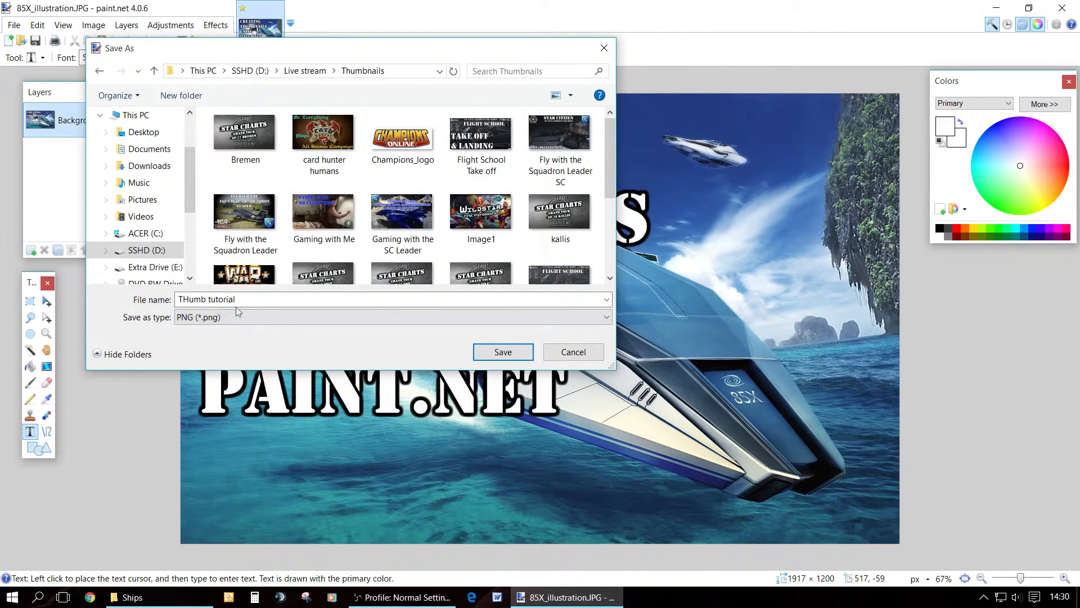
drag(183, 304, 238, 304)
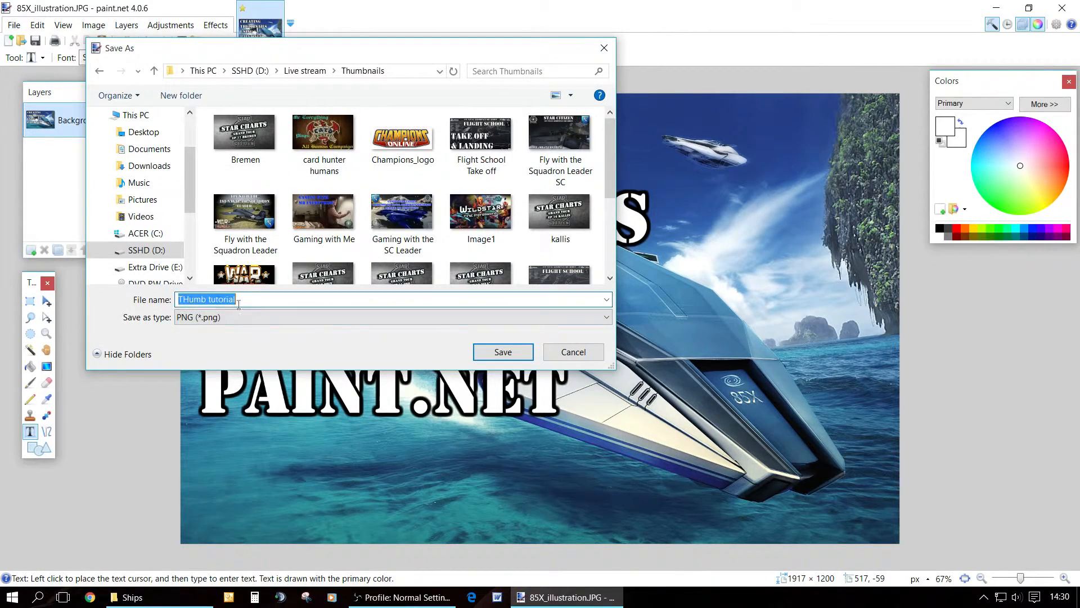
click(190, 301)
key(BackSpace)
text(h)
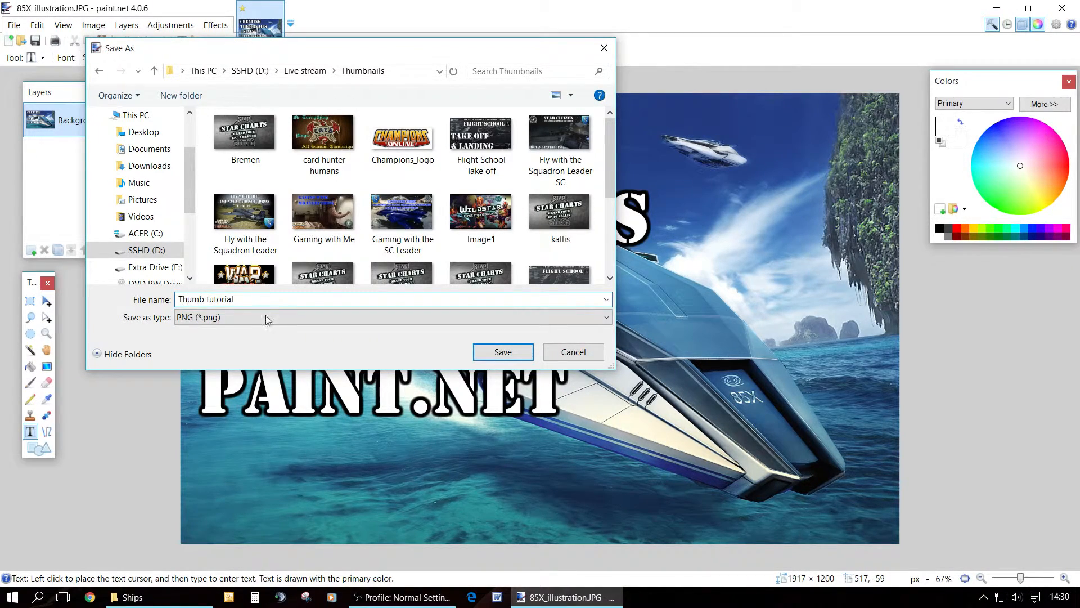
click(496, 356)
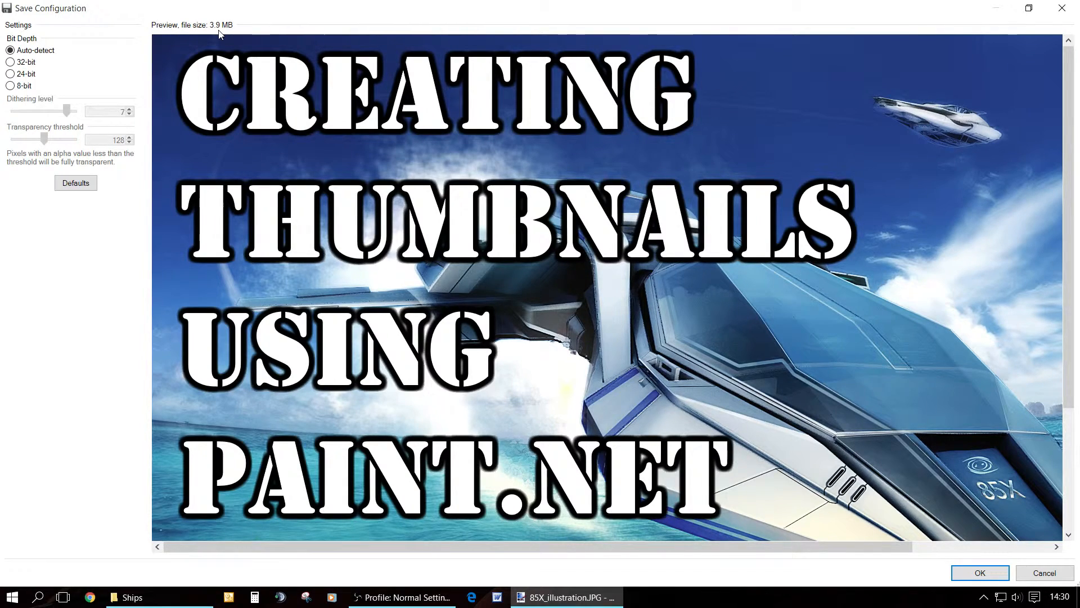
click(1045, 573)
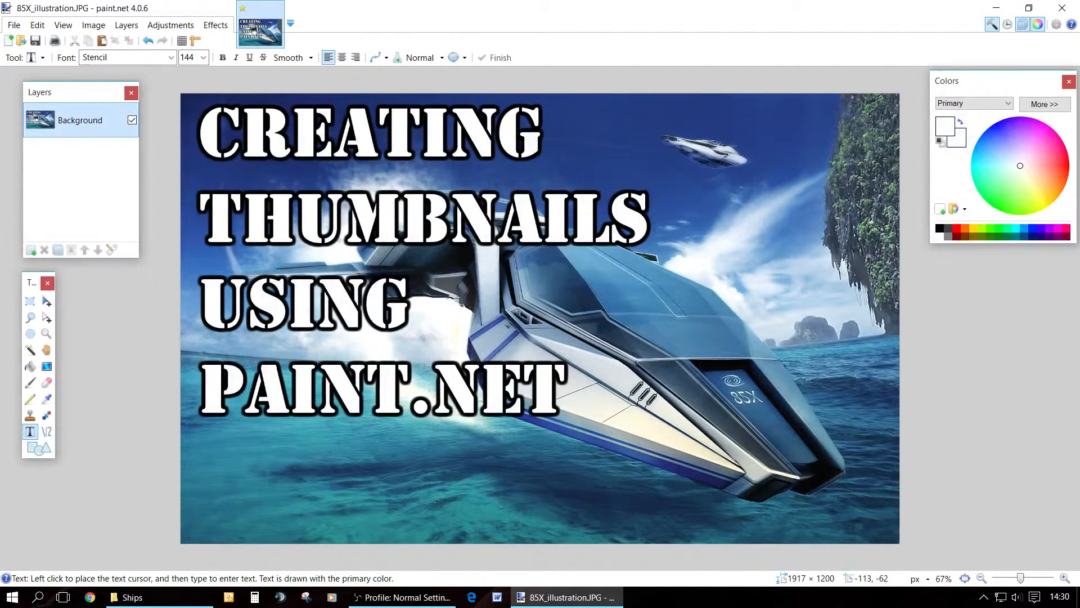
- Resize the whole image to 70 percent
click(96, 25)
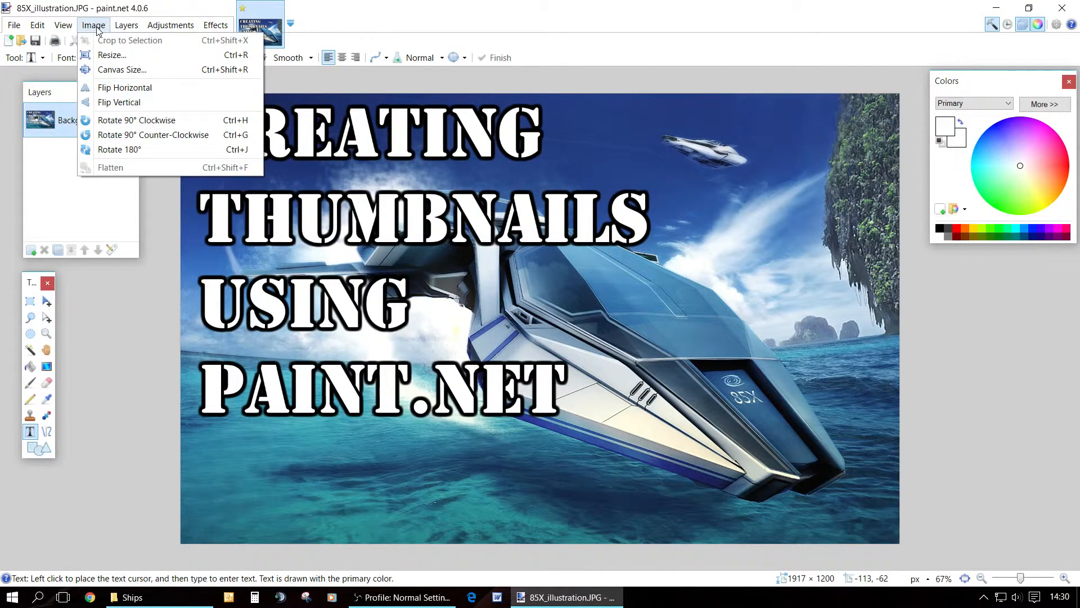
click(115, 56)
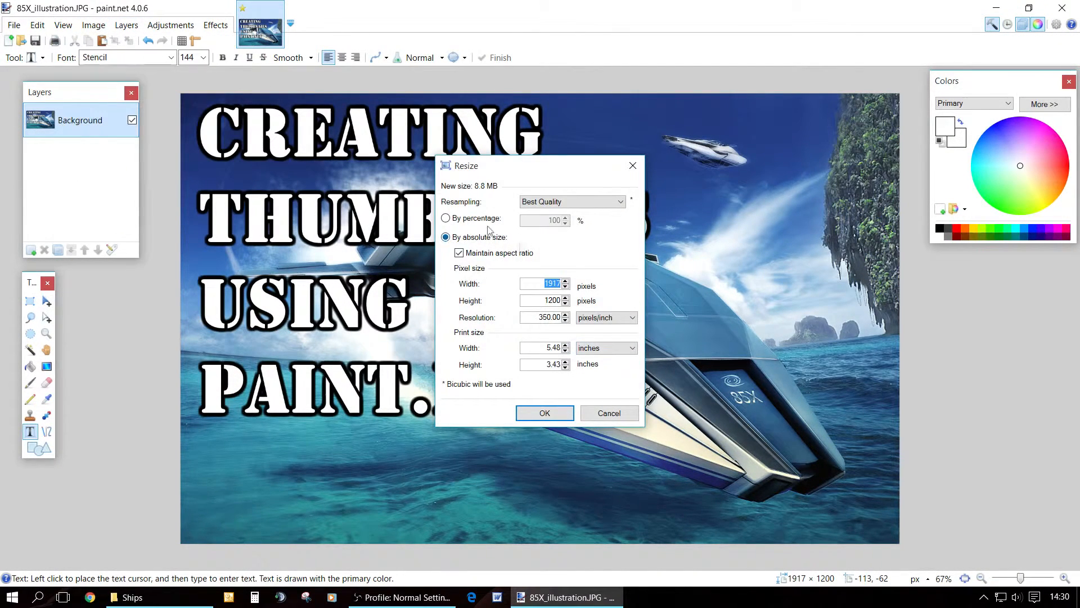
click(446, 219)
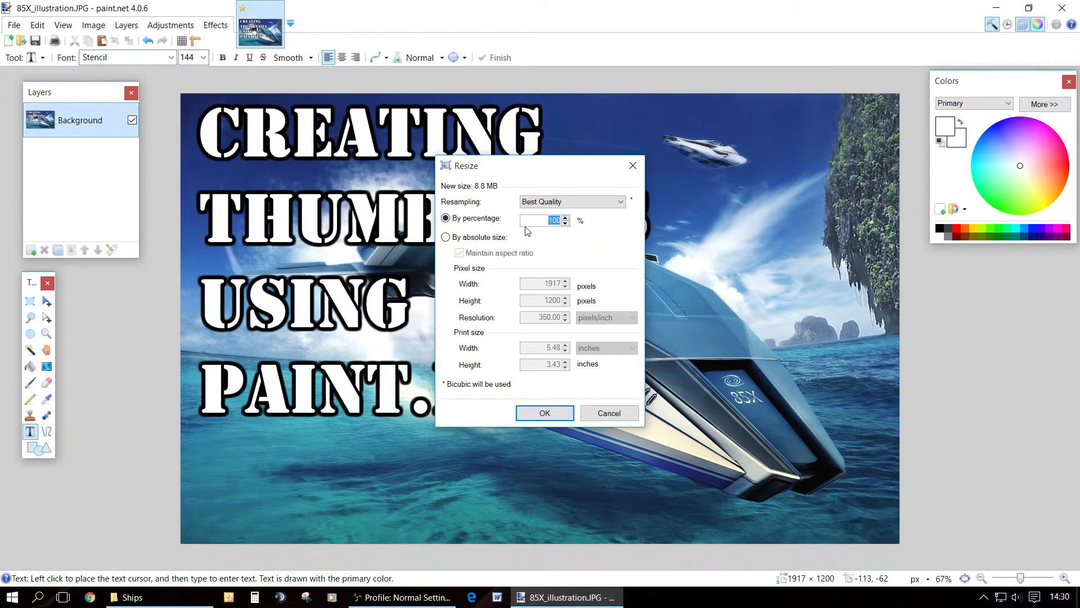
text(70)
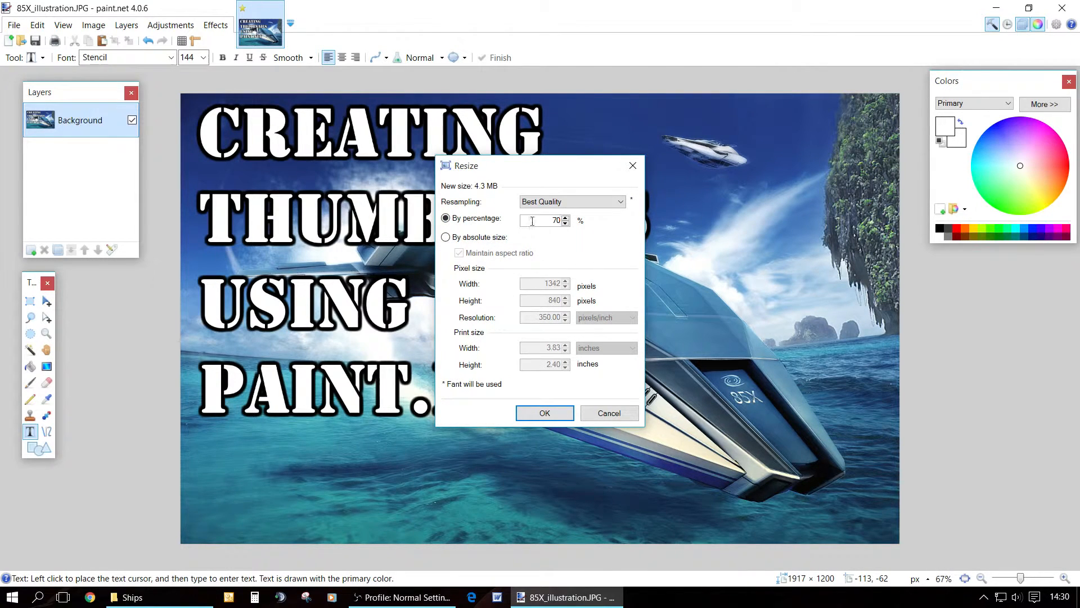
click(543, 413)
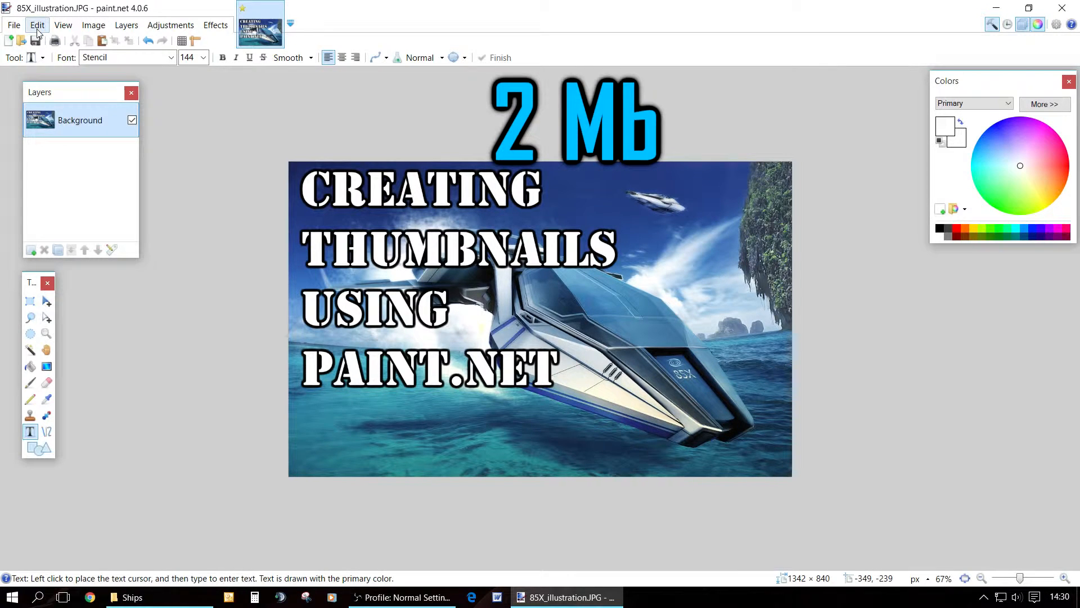
- Start saving the resized image under a new name in the D: drive's Live stream > Thumbnails folder
click(14, 25)
click(41, 131)
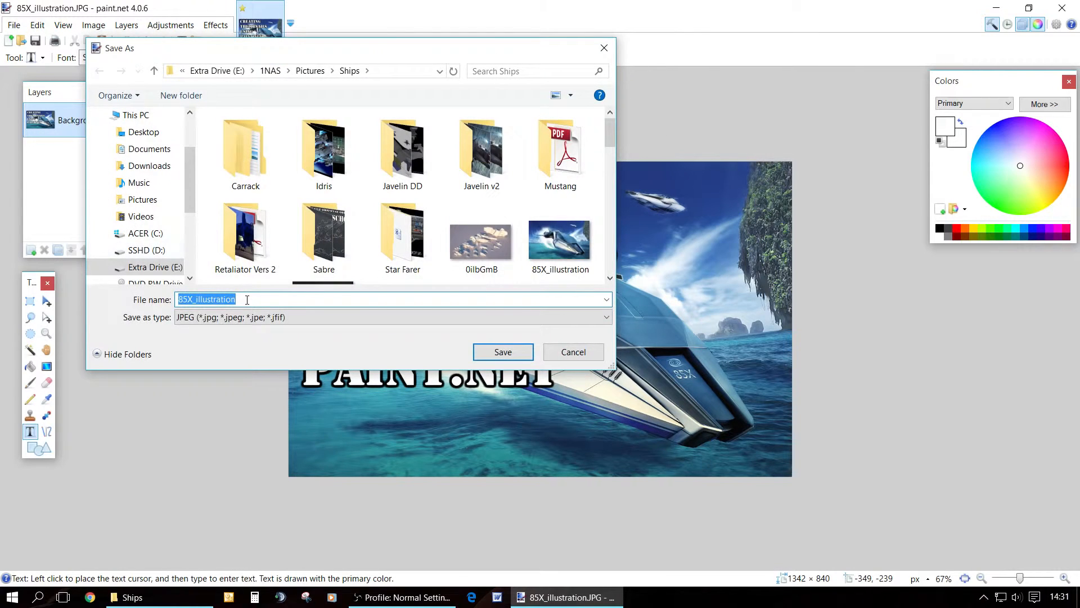
click(247, 300)
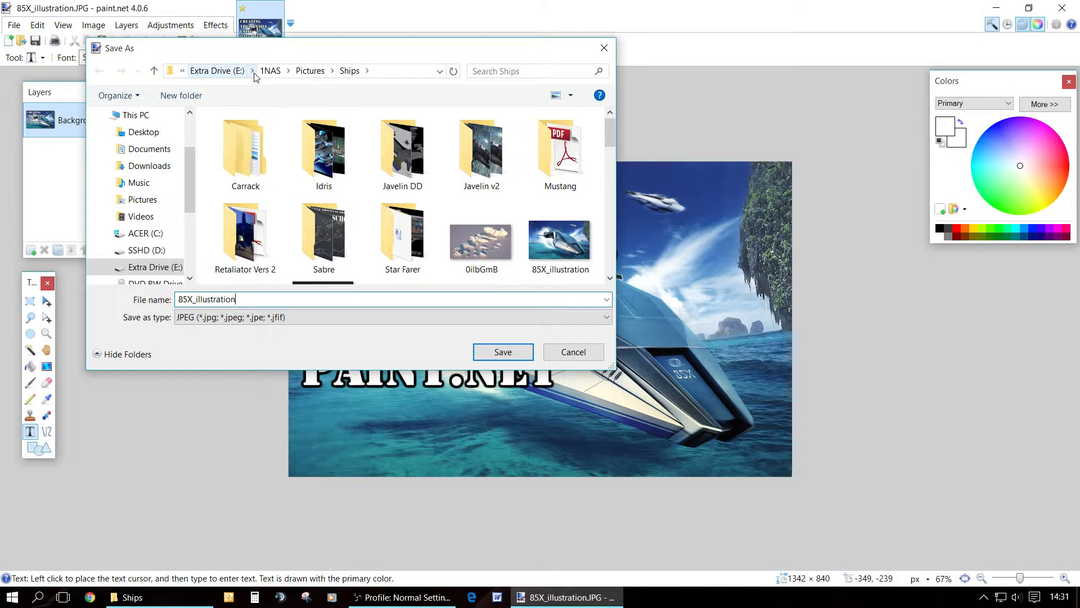
click(146, 249)
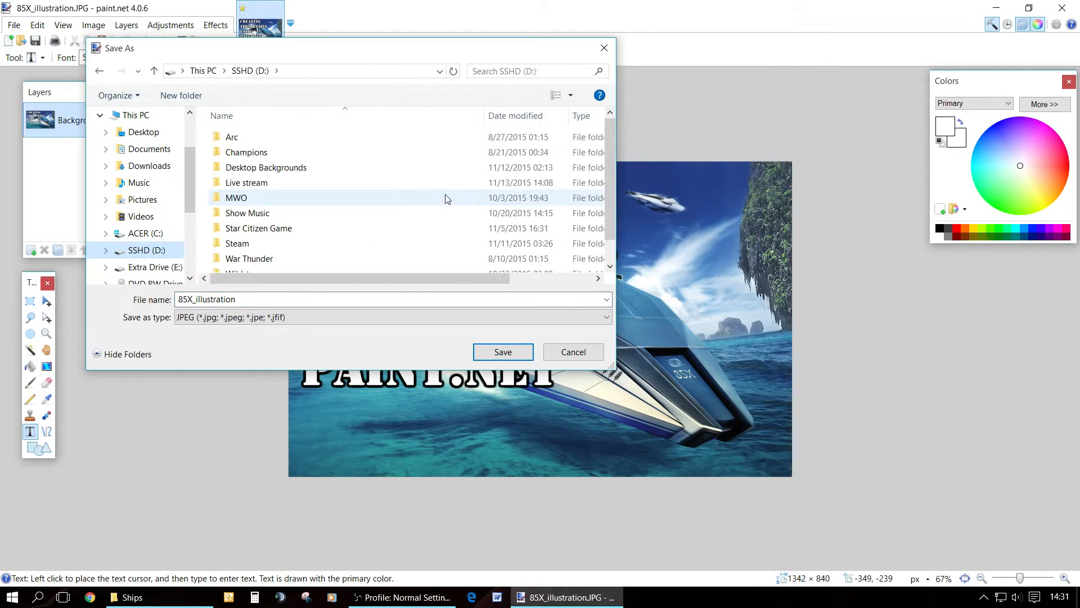
double_click(304, 189)
click(325, 248)
double_click(326, 248)
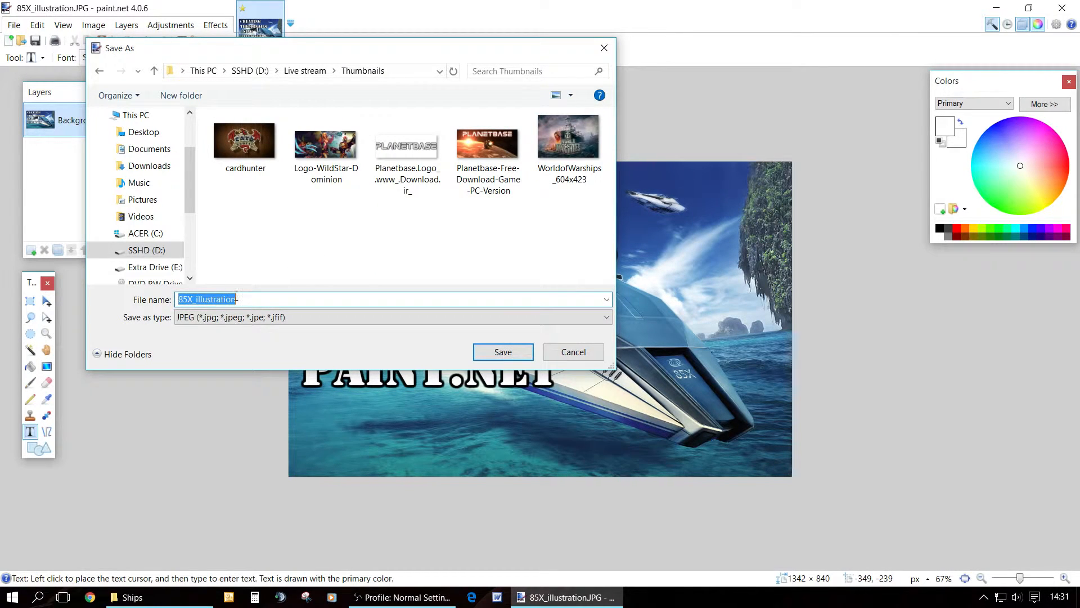
- Name the copy Thumb Tut, set its type to PNG, and check the file size in the save preview
text(Thumb Tut)
click(249, 318)
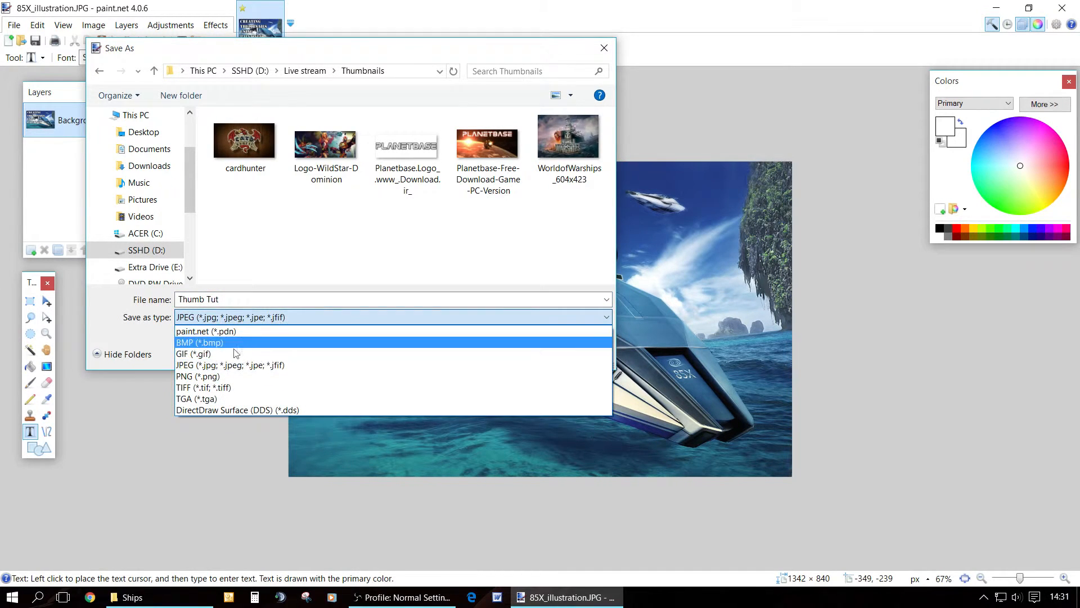
click(212, 376)
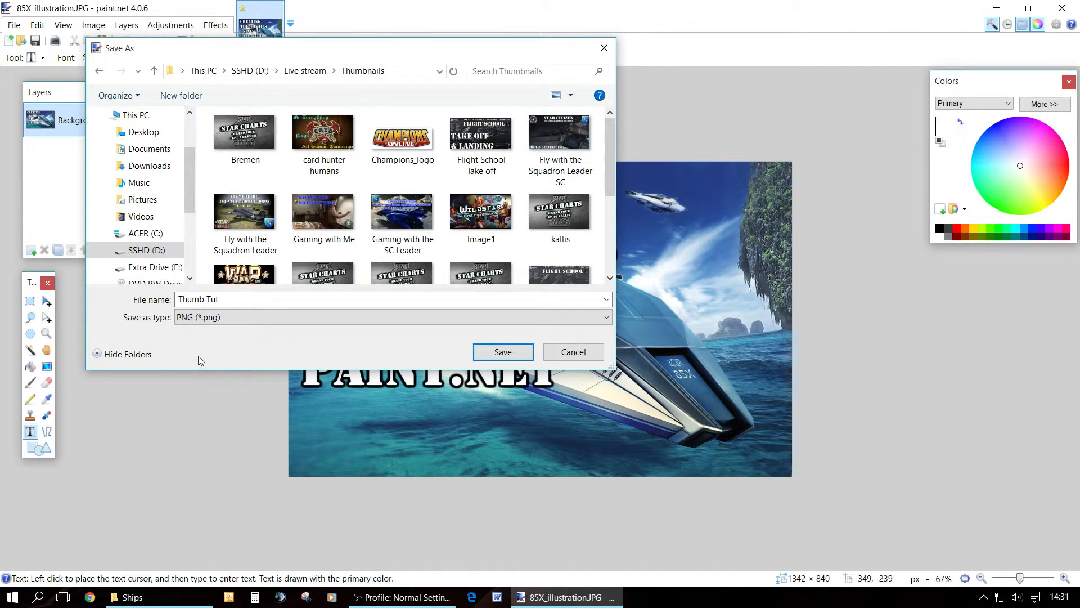
click(501, 353)
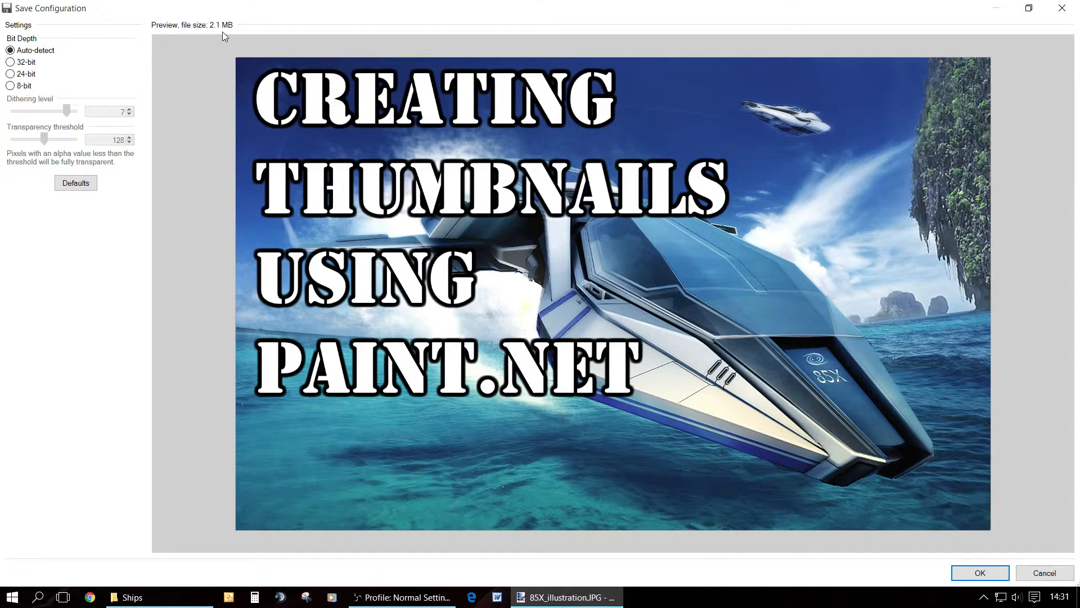
click(998, 572)
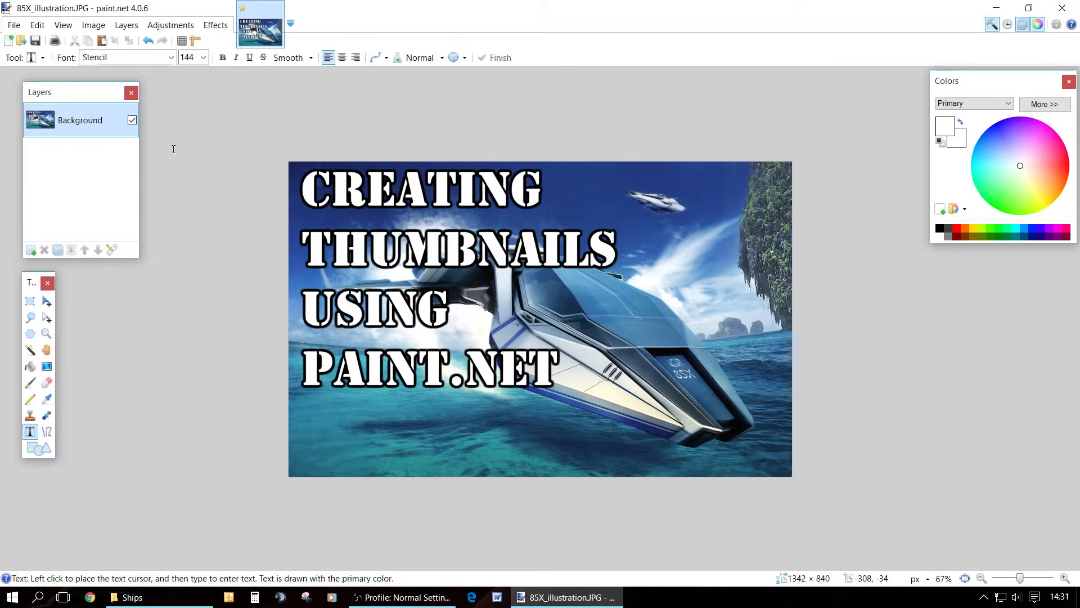
- Resize the image further to 90 percent of its current size
click(102, 27)
key(ctrl+r)
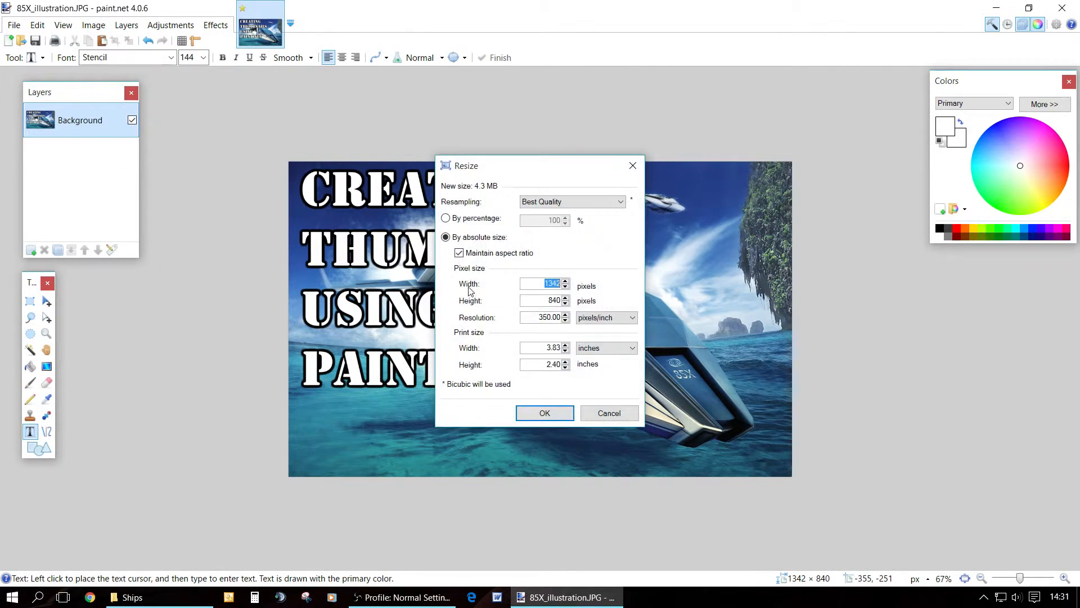
click(496, 222)
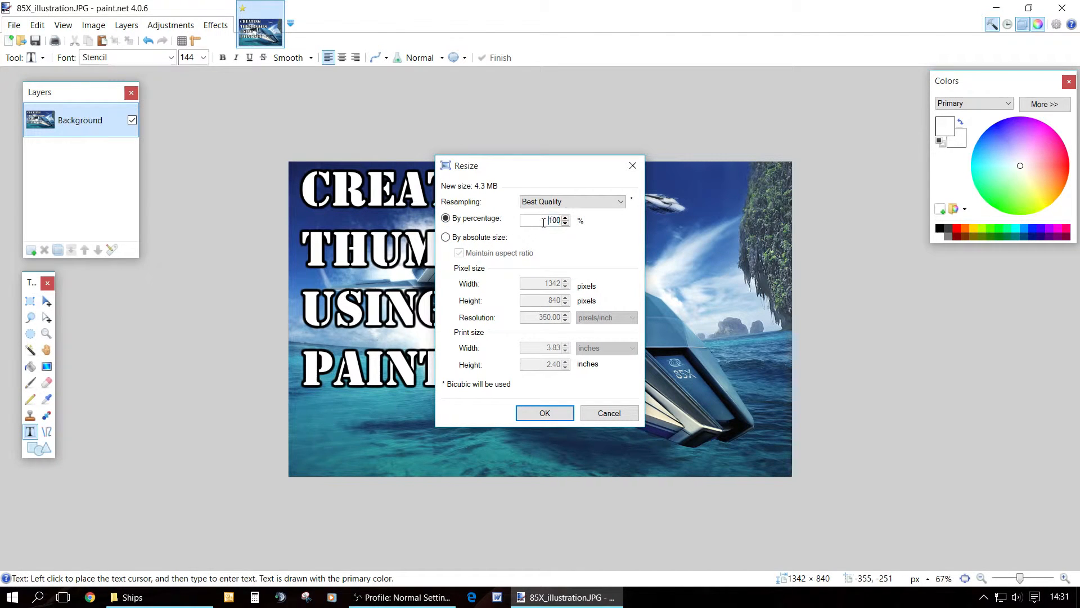
text(90)
click(543, 410)
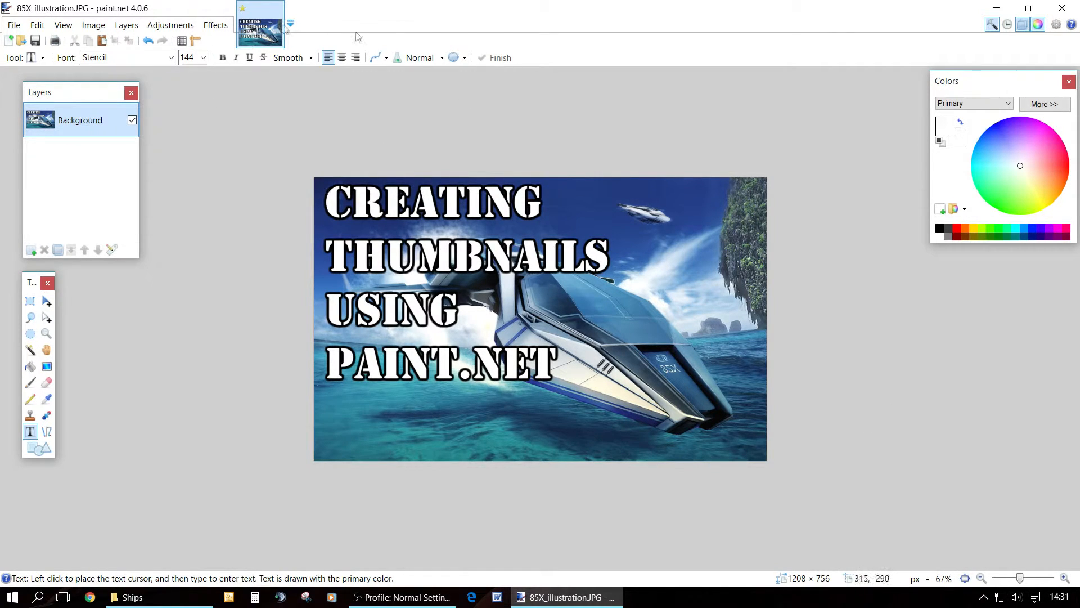
- Start saving the image under a new name and go to the D: drive's Live stream > Thumbnails folder
click(218, 229)
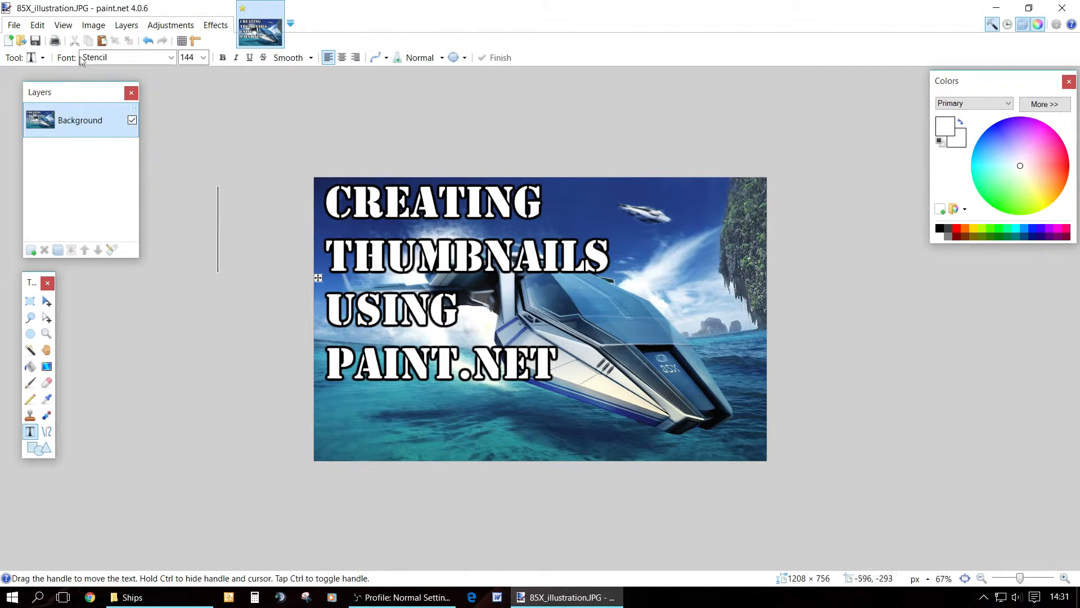
click(13, 26)
click(41, 131)
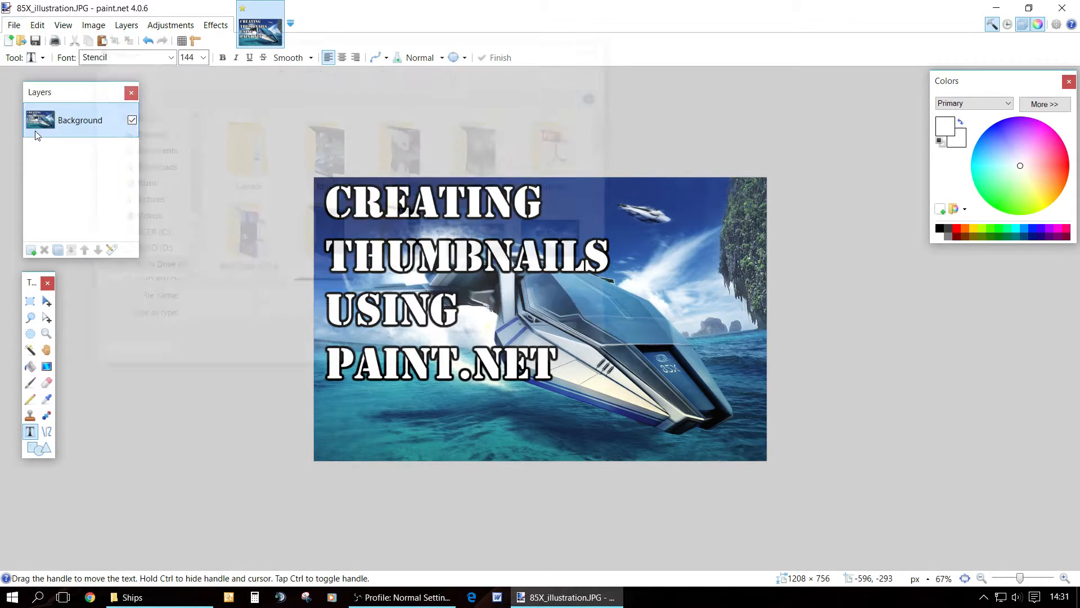
click(145, 250)
double_click(253, 182)
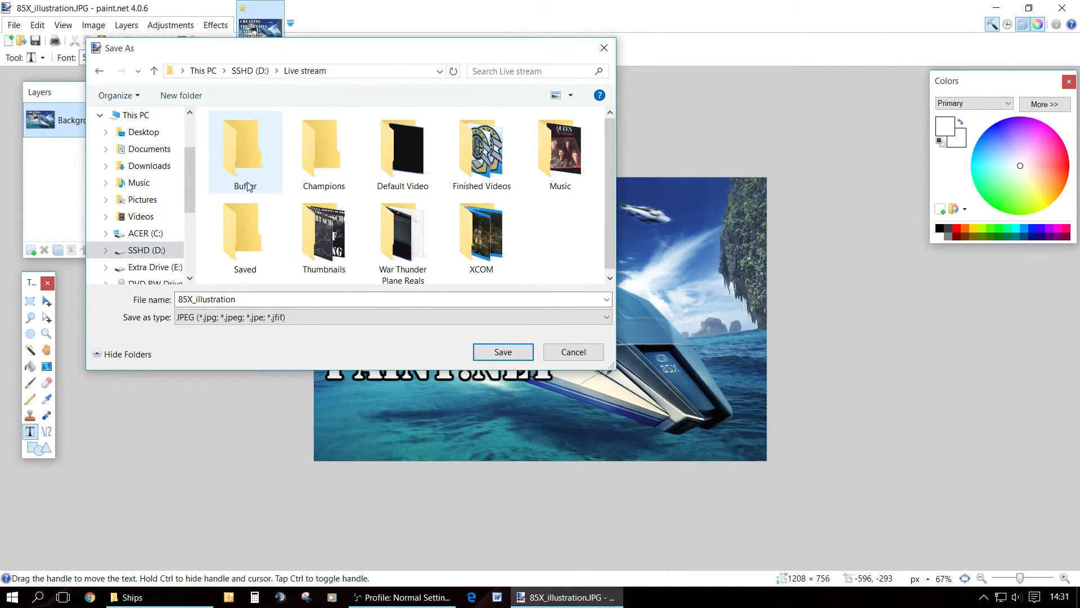
double_click(324, 236)
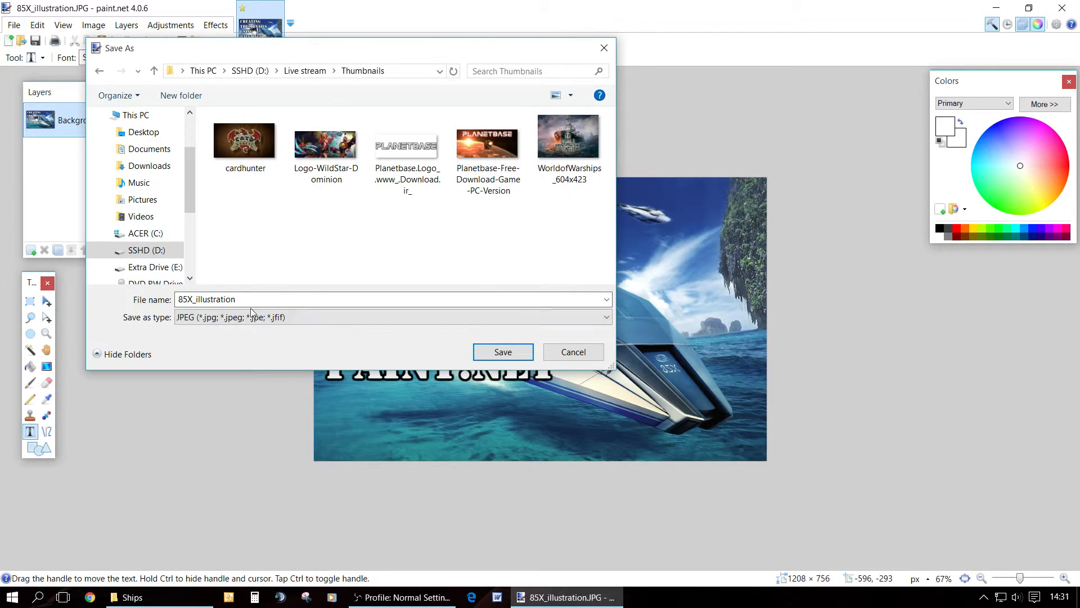
- Name the file Thumb Tut, set its type to PNG, and save it with auto-detected bit depth
double_click(243, 300)
text(Thumb Tut)
click(269, 322)
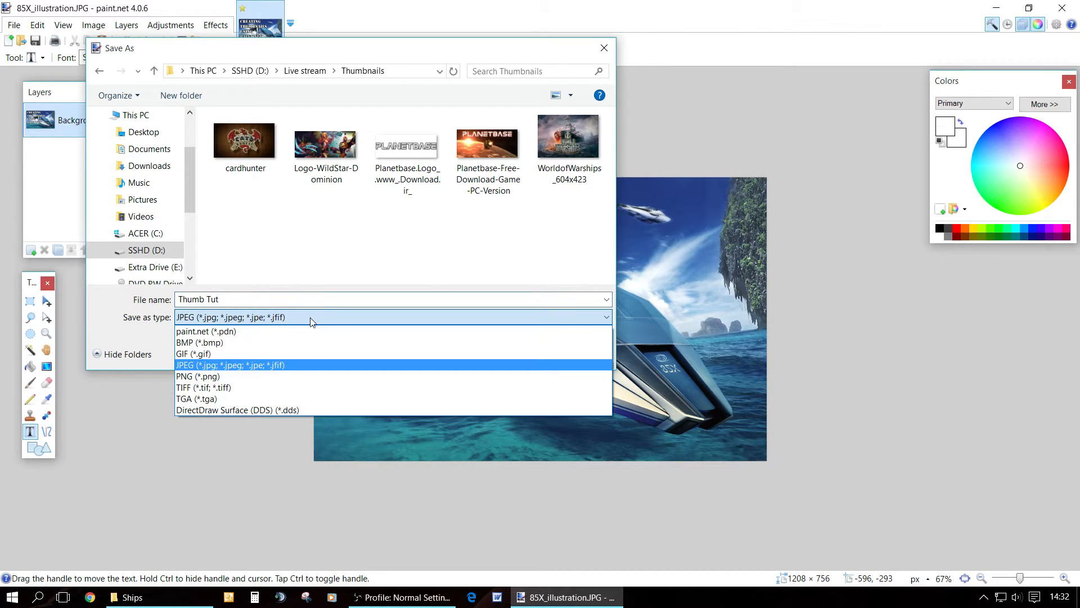
click(239, 371)
click(501, 352)
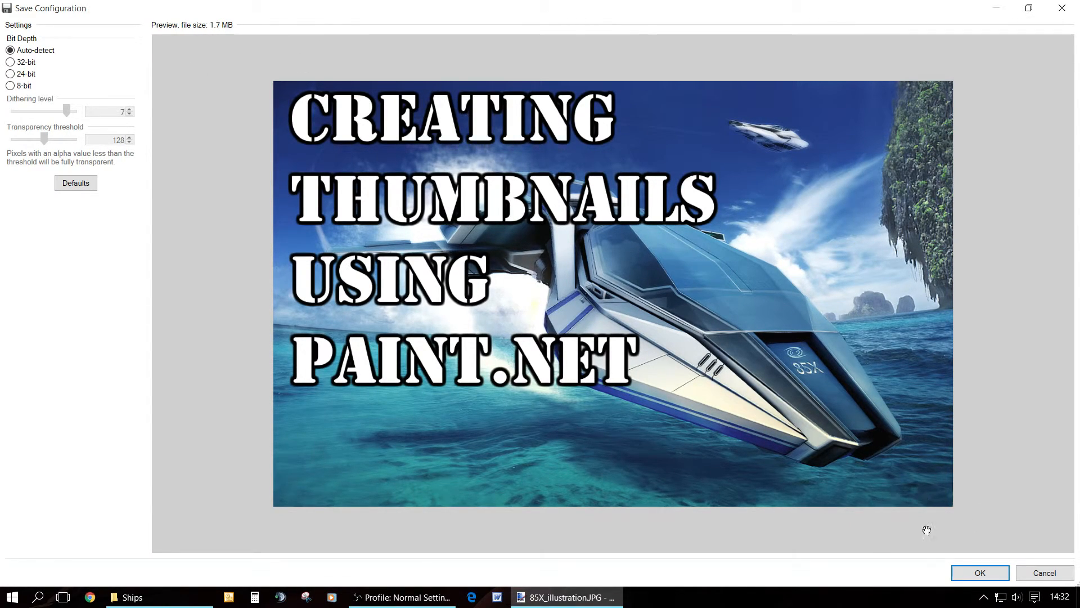
click(979, 573)
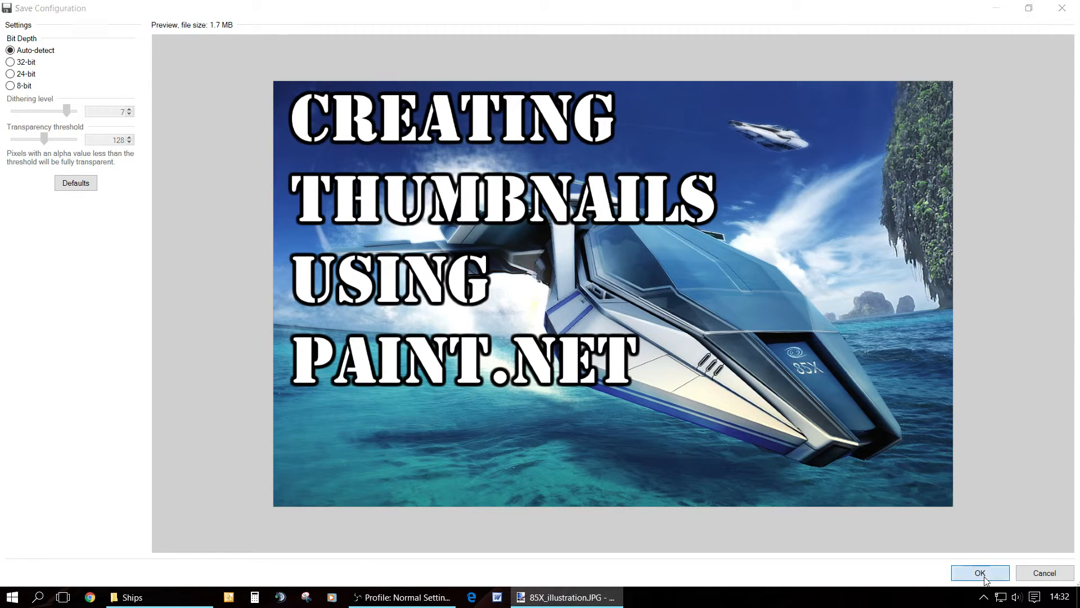